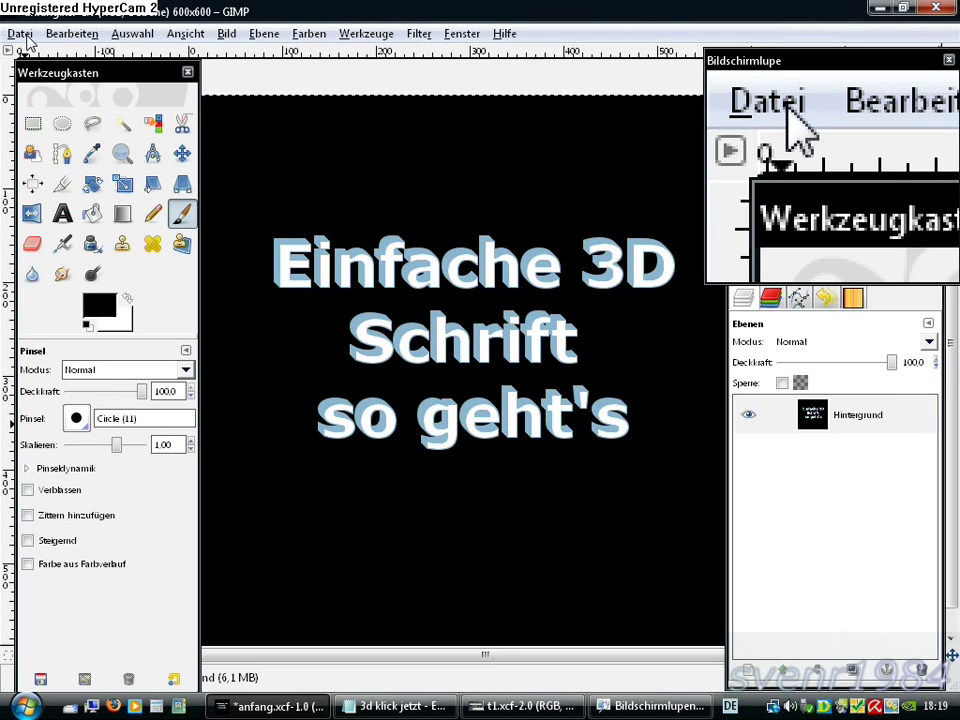
# Create a new 600 x 600 px image and maximize its window.
pyautogui.click(22, 34)
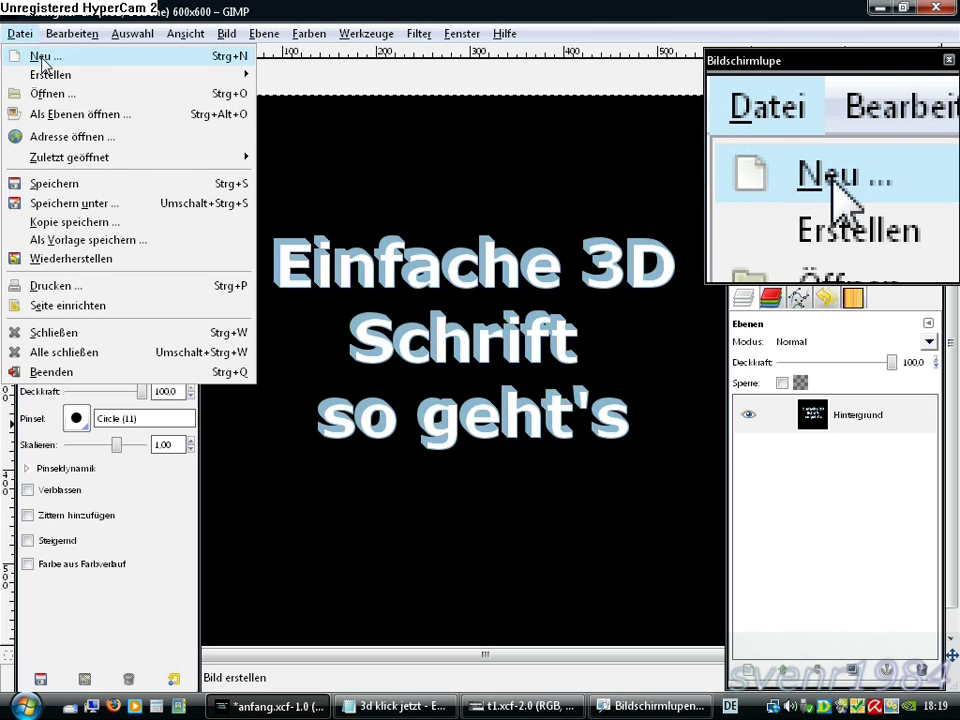
pyautogui.click(60, 62)
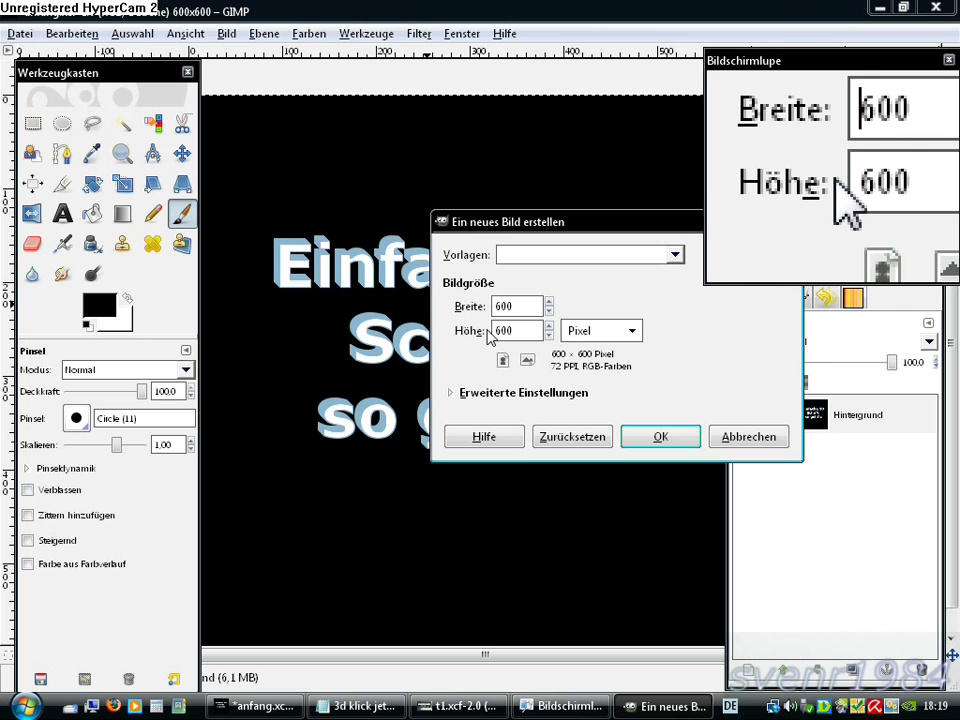
pyautogui.click(651, 436)
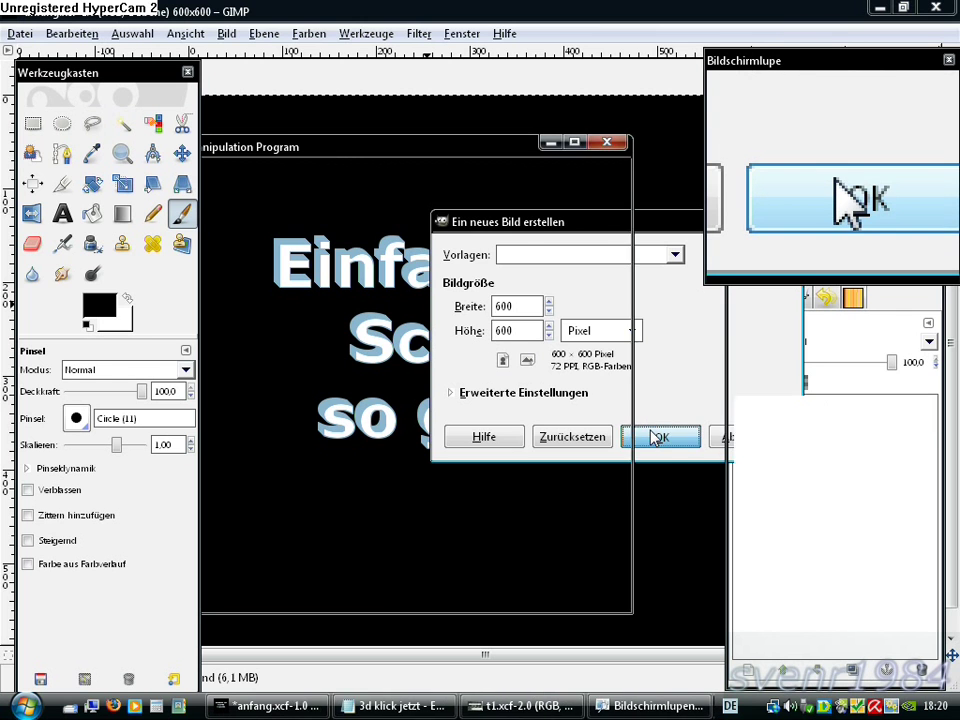
pyautogui.click(574, 142)
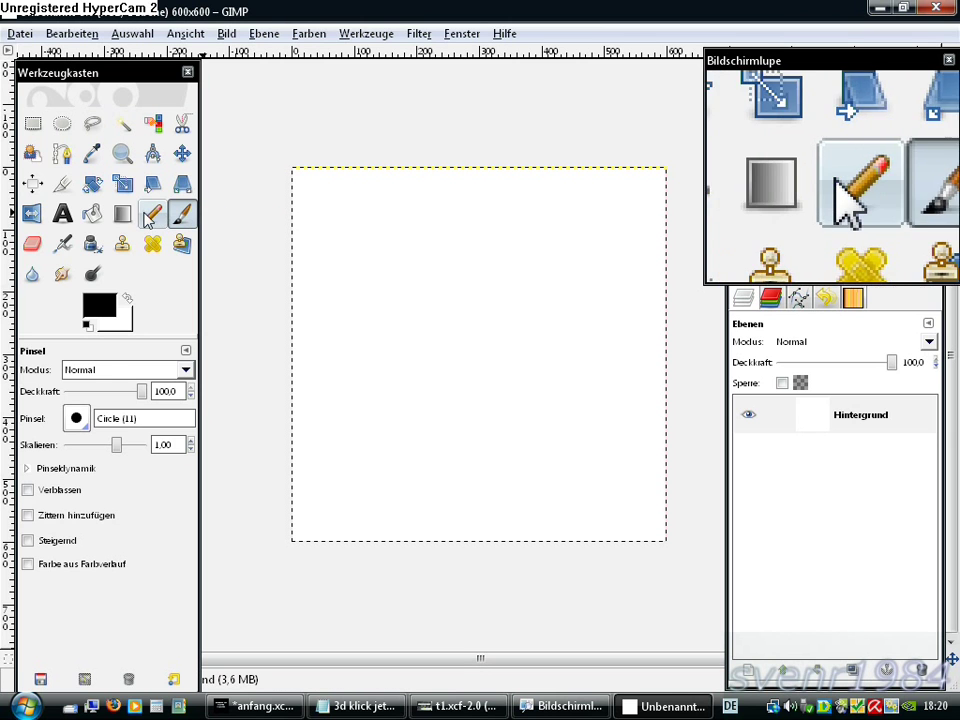
# Bucket-fill the whole 600 x 600 canvas solid black.
pyautogui.click(97, 218)
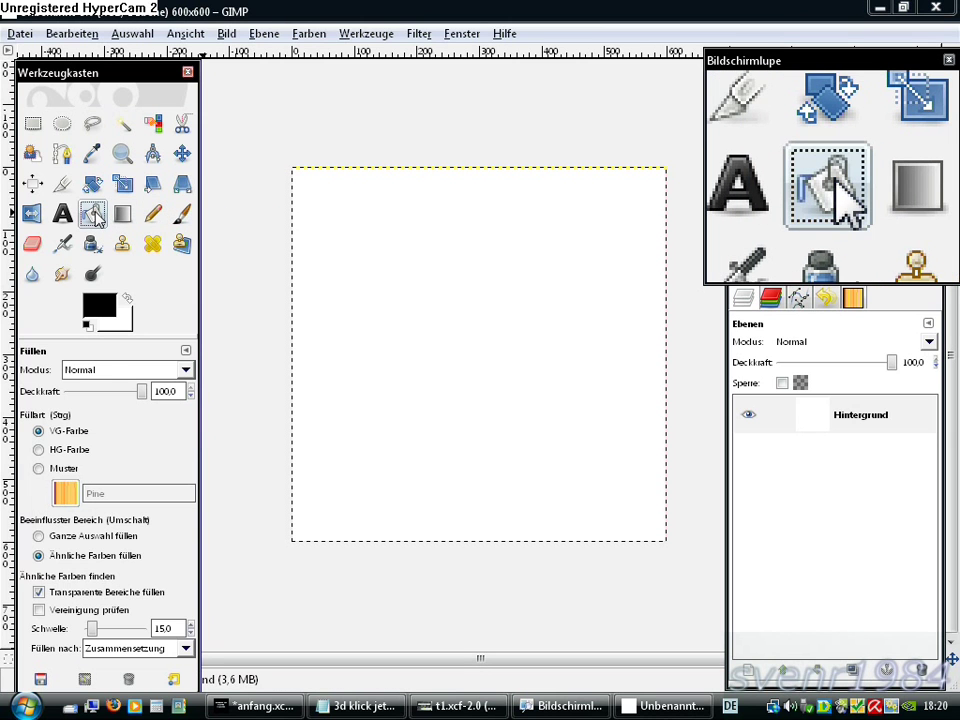
pyautogui.click(355, 267)
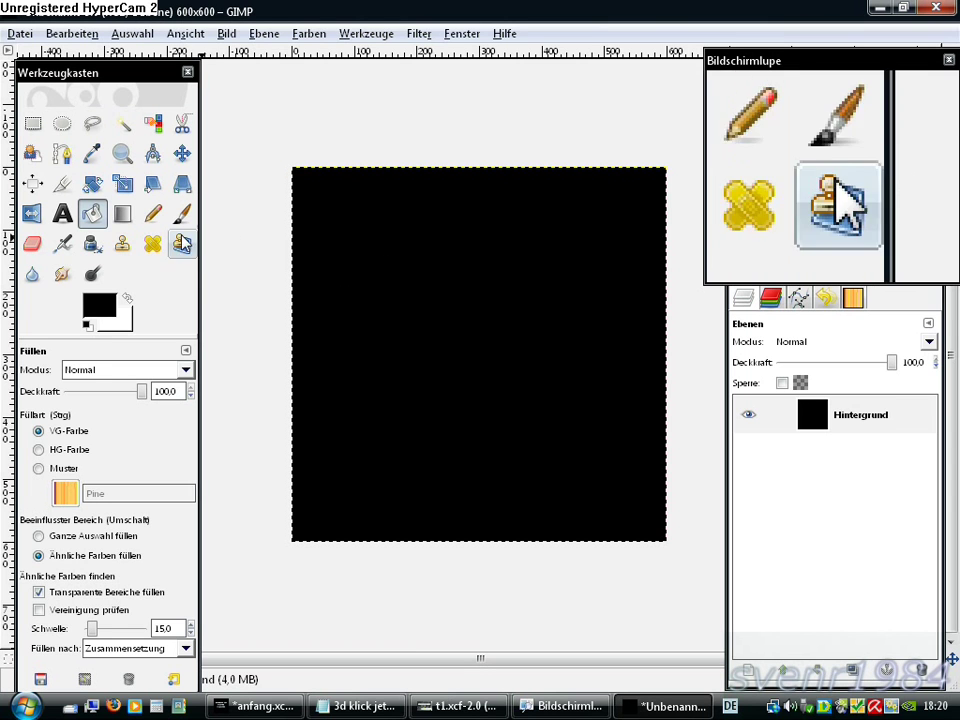
pyautogui.click(62, 214)
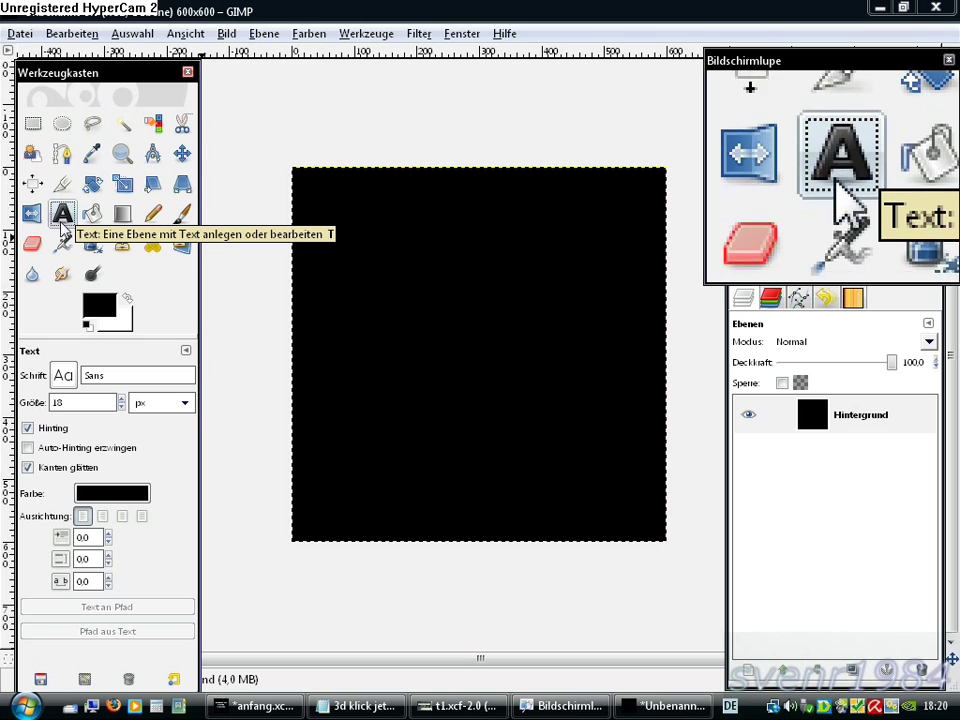
# Set text to Sans Bold, size 65, colour 88b3cf, and start a text box on the canvas.
pyautogui.click(63, 375)
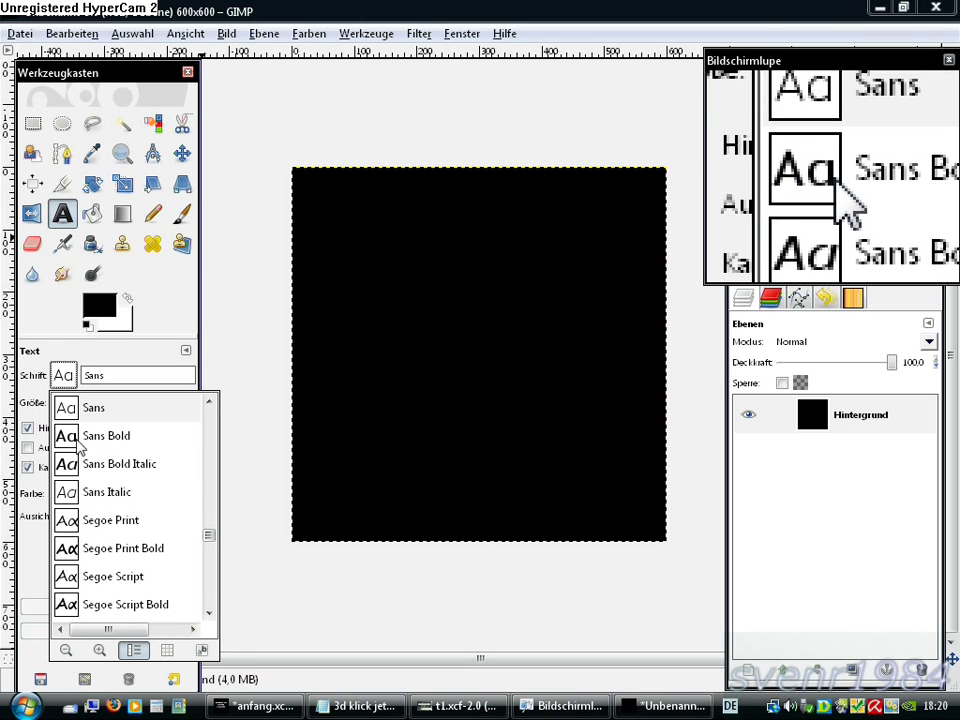
pyautogui.click(75, 437)
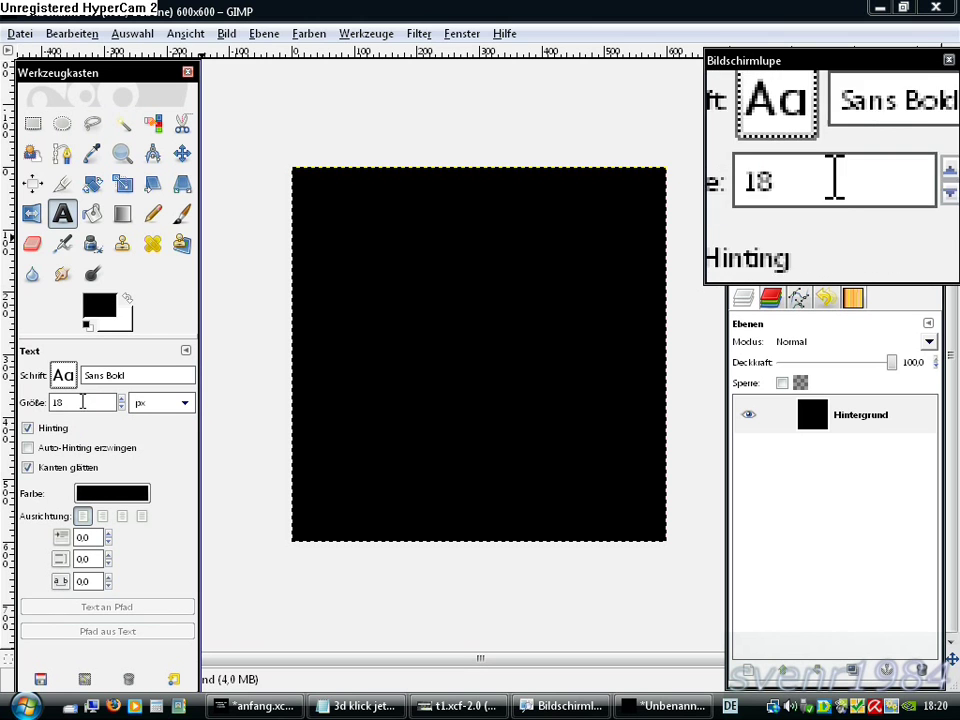
pyautogui.doubleClick(58, 401)
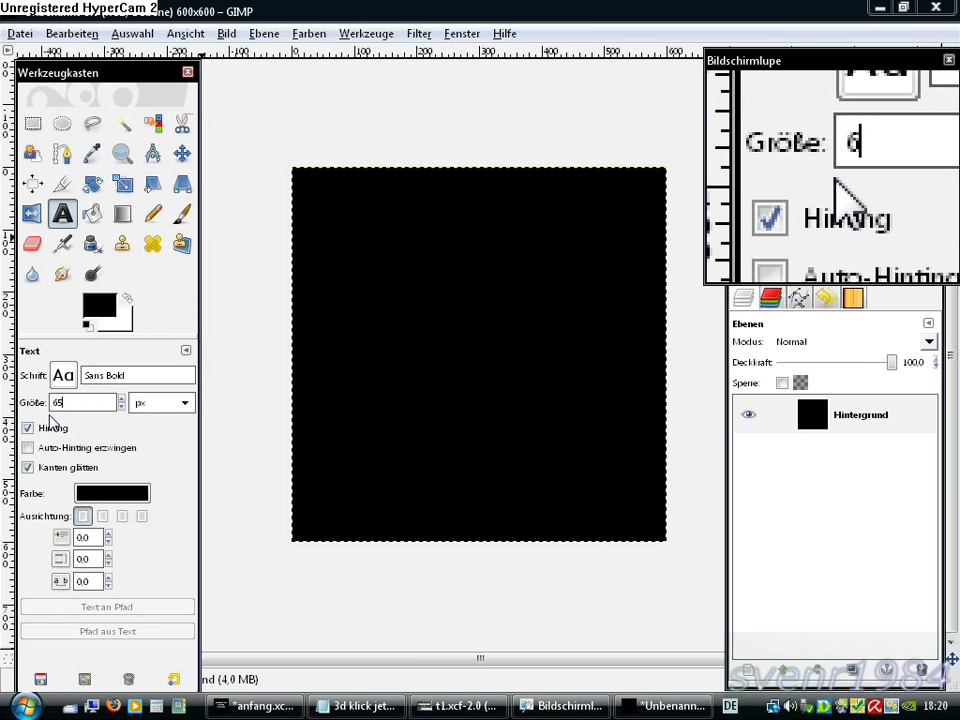
pyautogui.write('65')
pyautogui.click(95, 492)
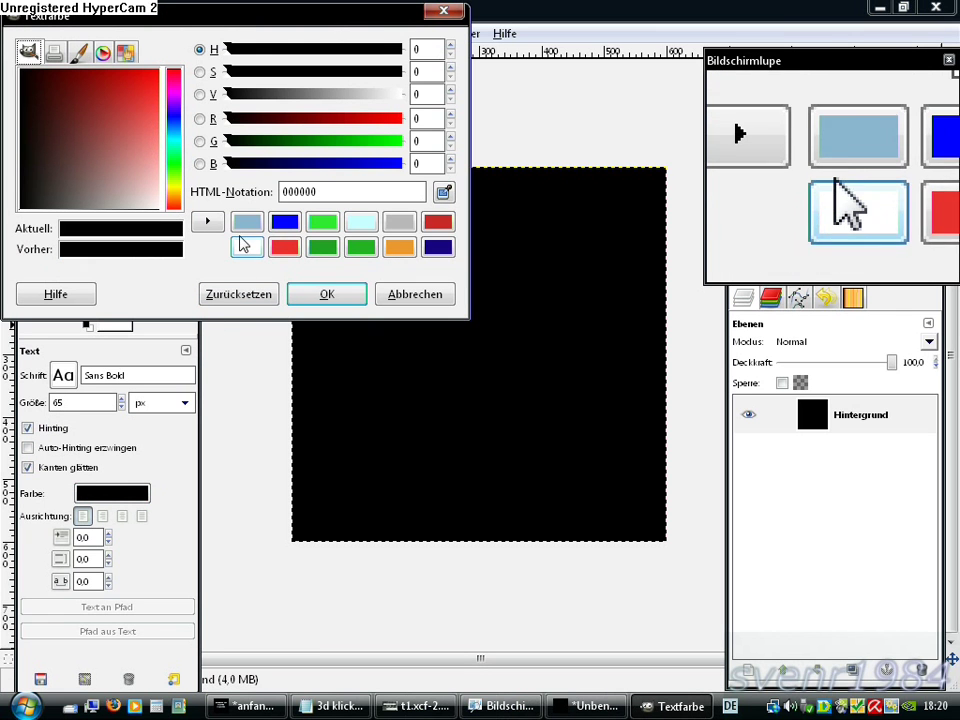
pyautogui.click(247, 222)
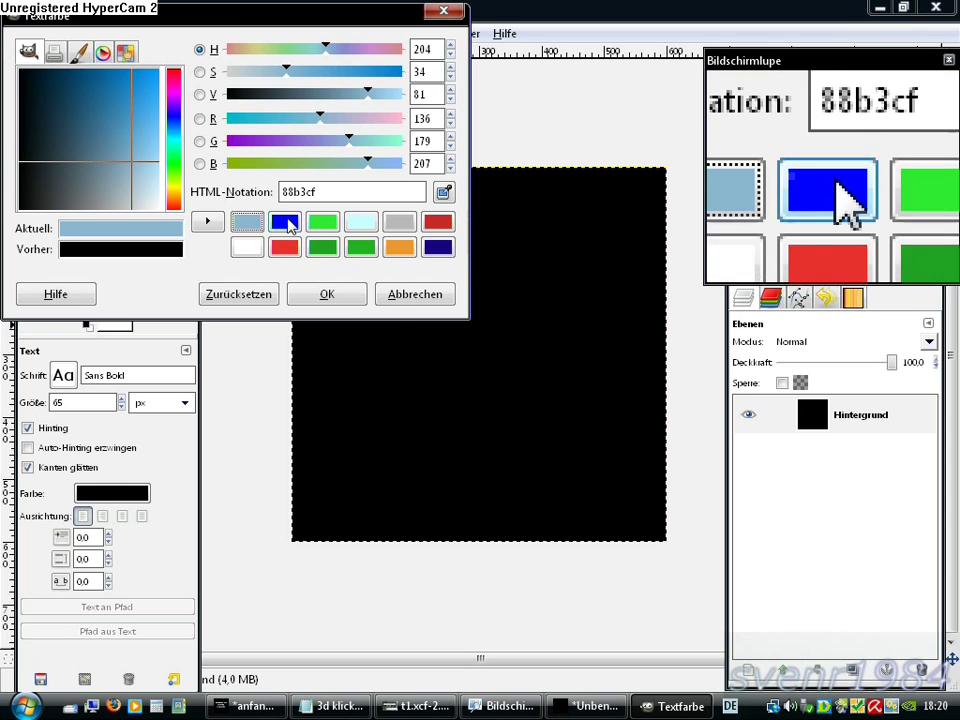
pyautogui.click(326, 294)
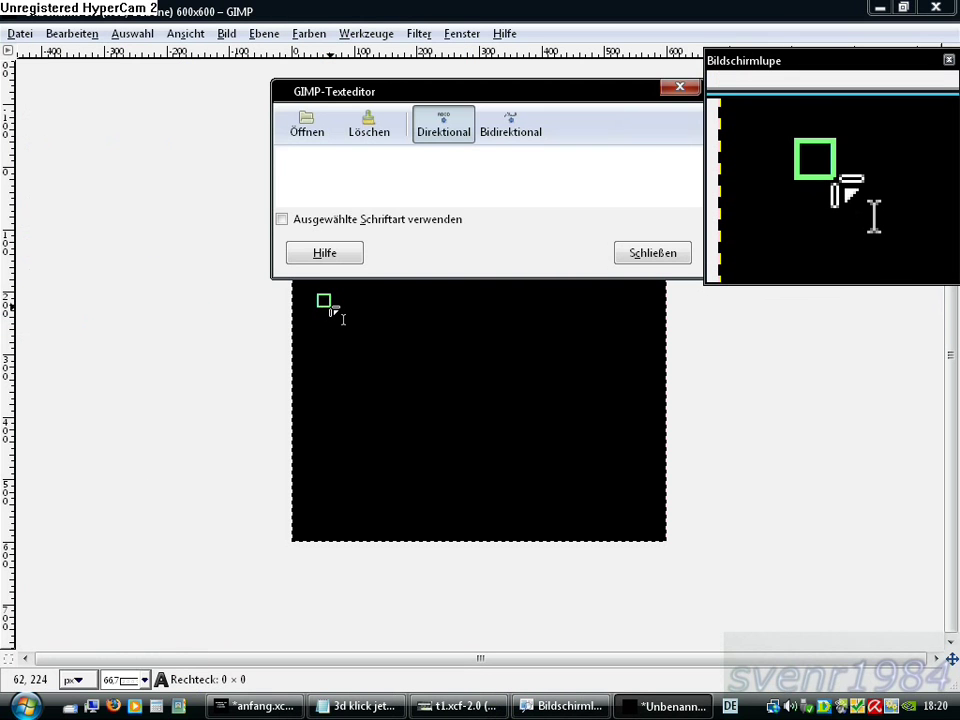
# Type '3D Schrift' and shift the text box slightly right.
pyautogui.write('3D Schrift')
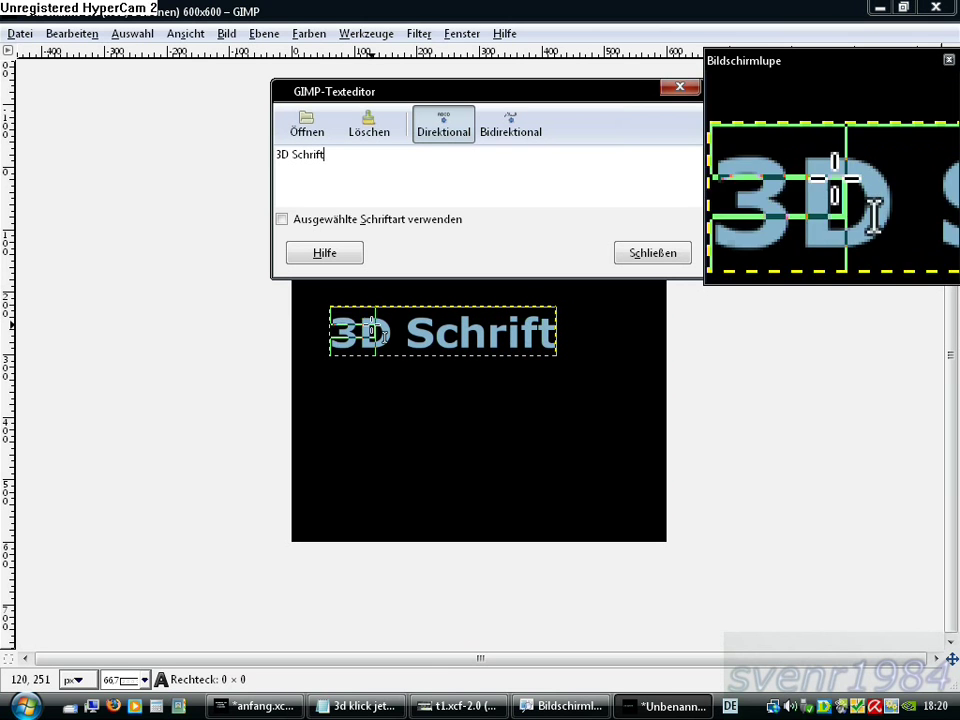
pyautogui.moveTo(438, 332); pyautogui.dragTo(490, 339)
pyautogui.click(627, 253)
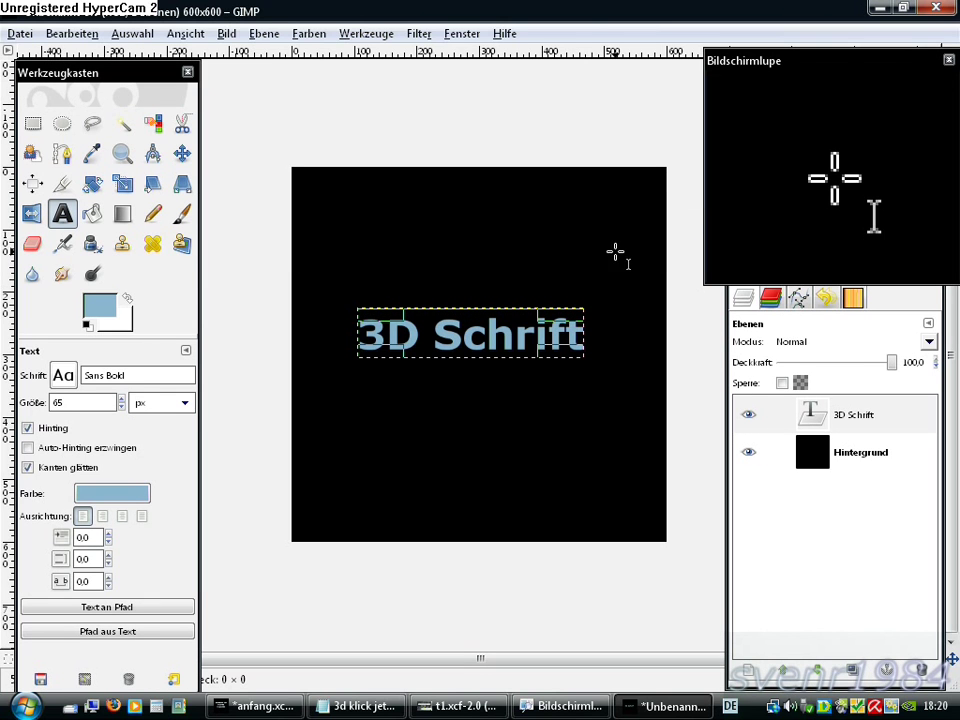
# Choose the Move tool in 'Aktive Ebene verschieben' mode.
pyautogui.click(182, 154)
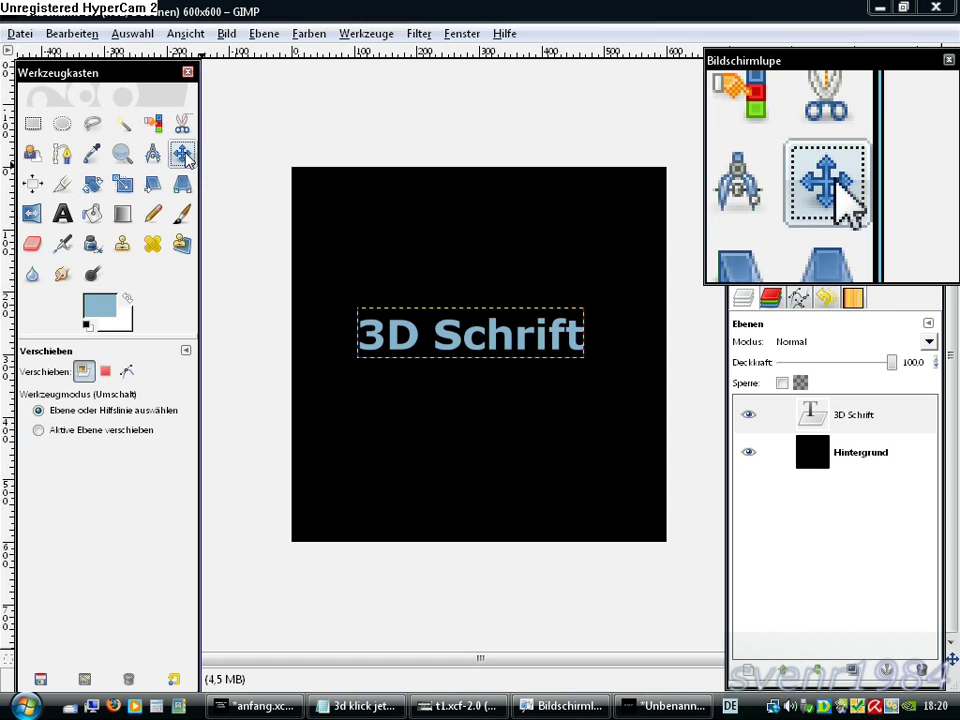
pyautogui.click(50, 437)
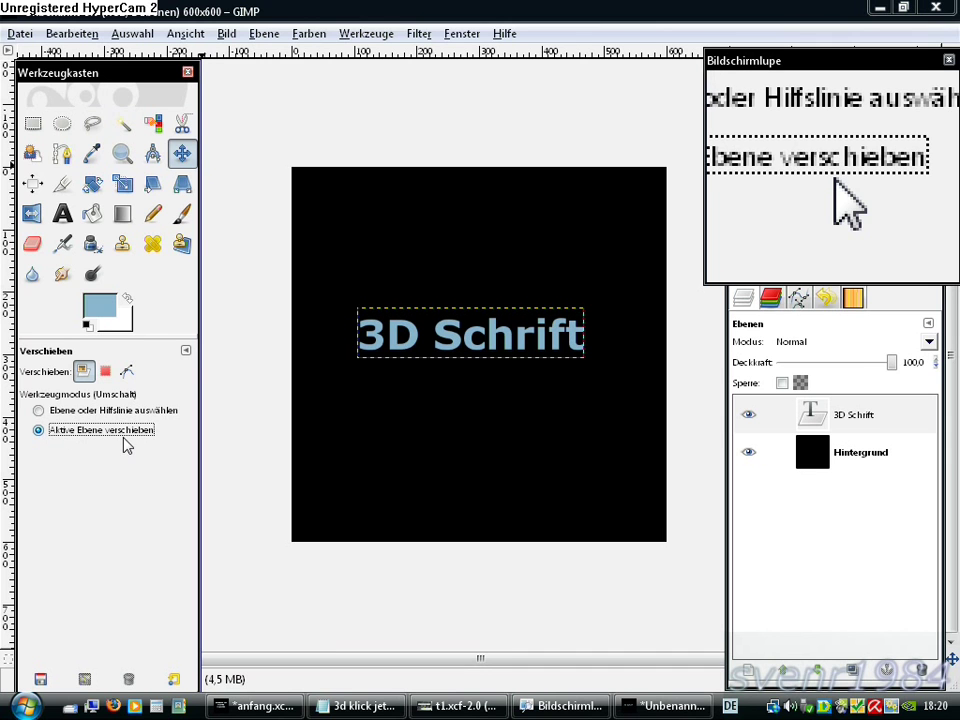
# Duplicate the 3D Schrift layer into 3D Schrift#1, then return to the image.
pyautogui.rightClick(364, 387)
pyautogui.moveTo(384, 493)
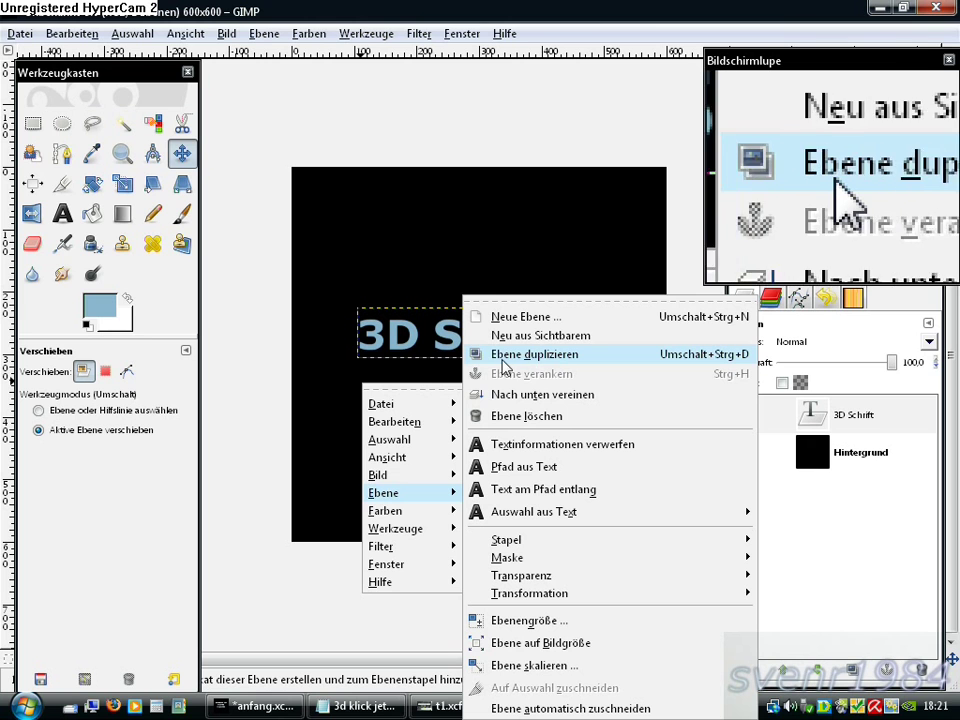
pyautogui.click(530, 365)
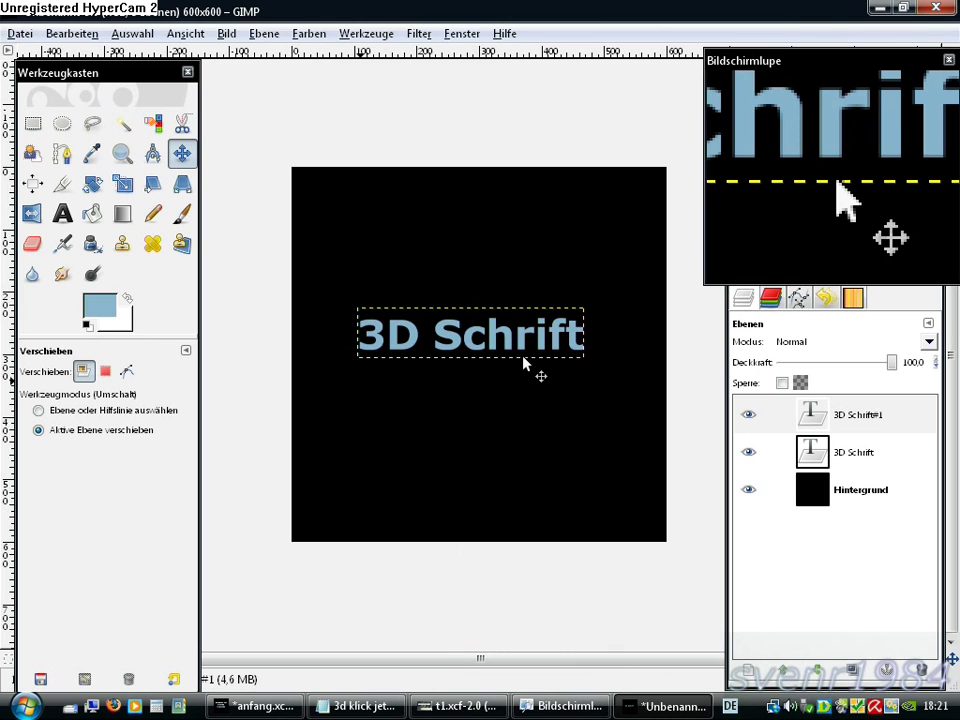
pyautogui.click(362, 707)
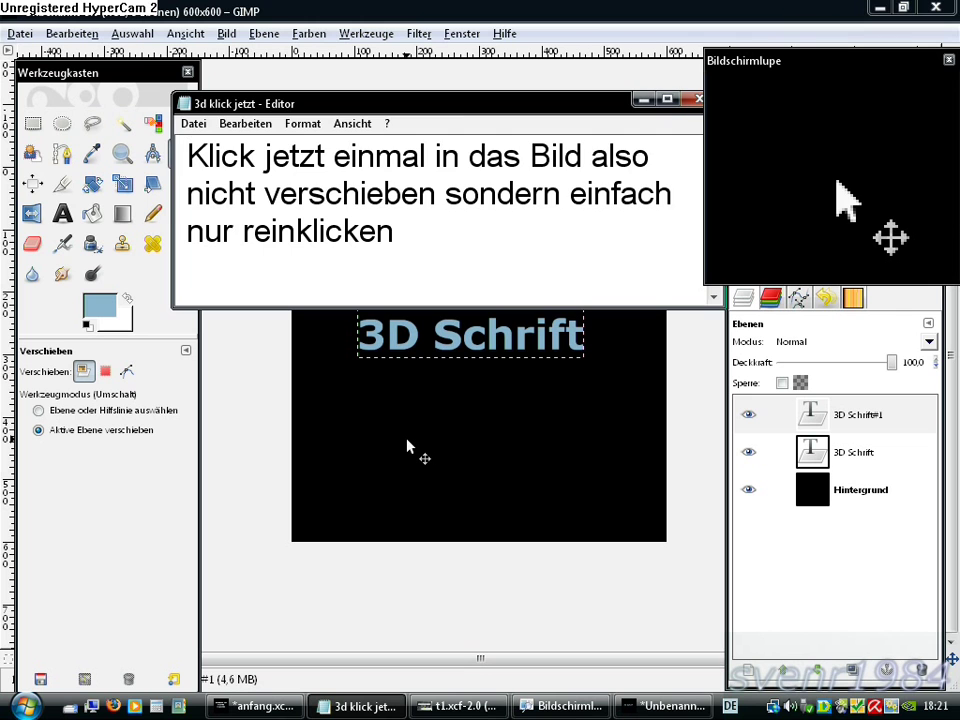
pyautogui.click(407, 447)
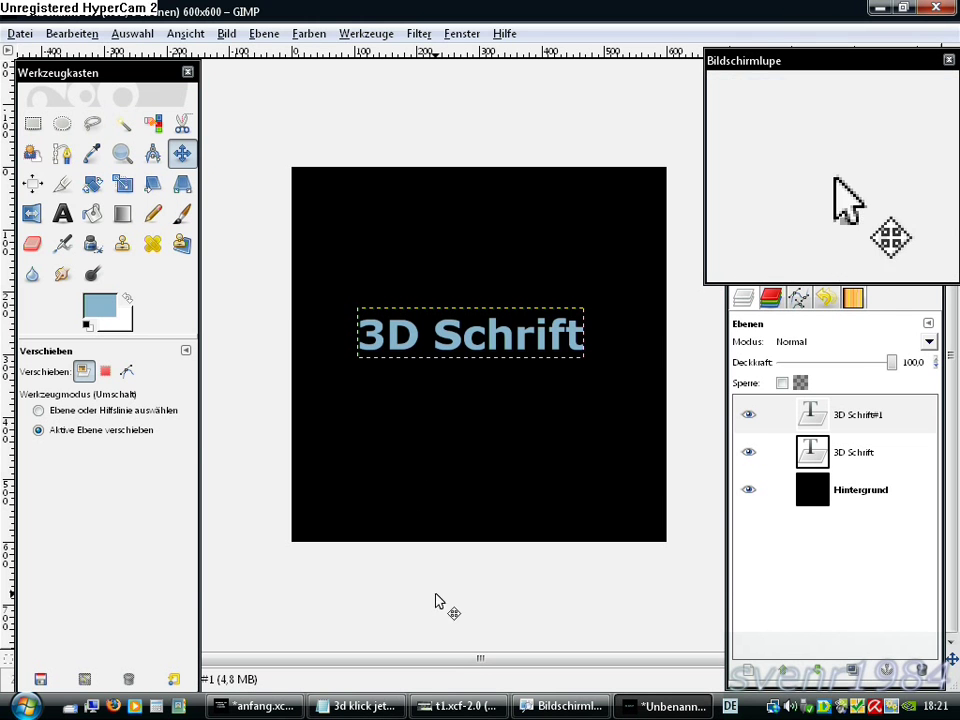
pyautogui.click(455, 706)
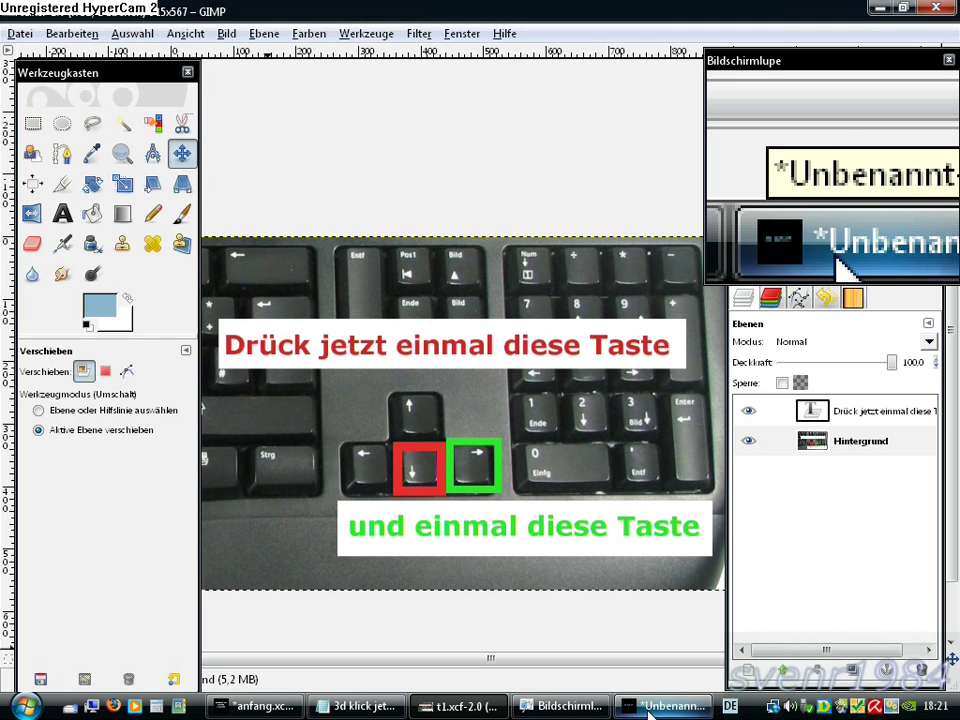
pyautogui.click(648, 710)
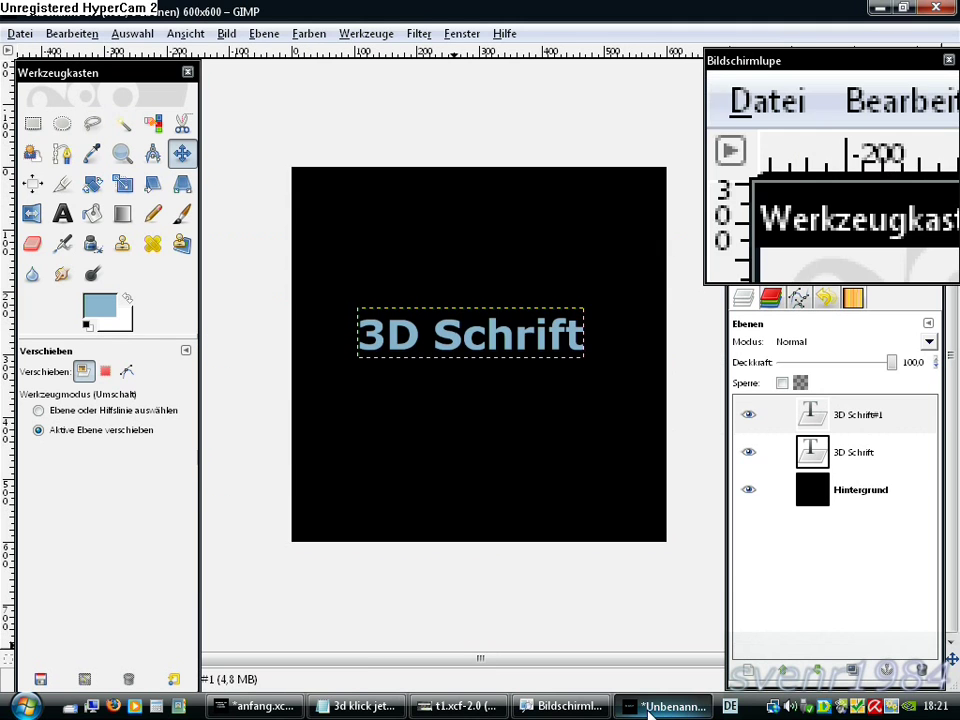
# Duplicate the top text layer into 3D Schrift#2 and return to the image.
pyautogui.rightClick(393, 401)
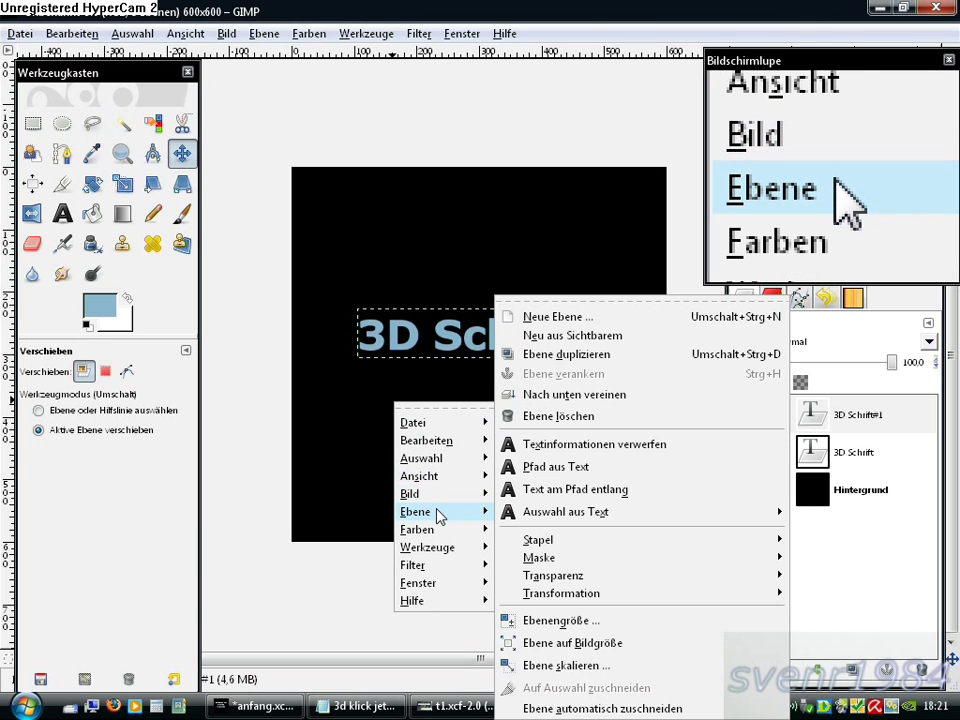
pyautogui.moveTo(416, 511)
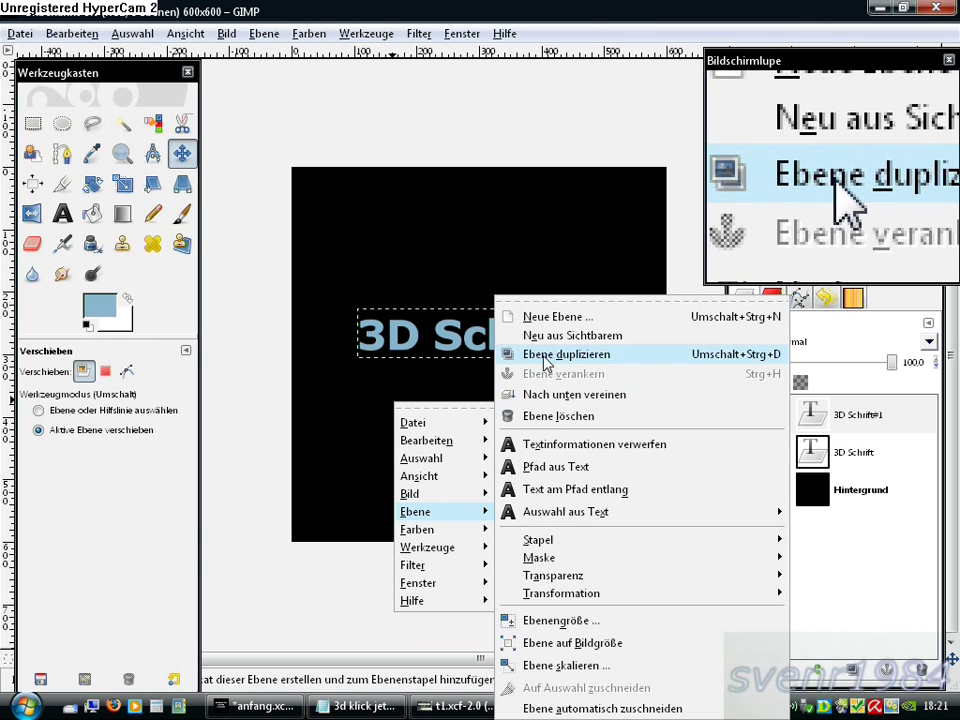
pyautogui.click(557, 354)
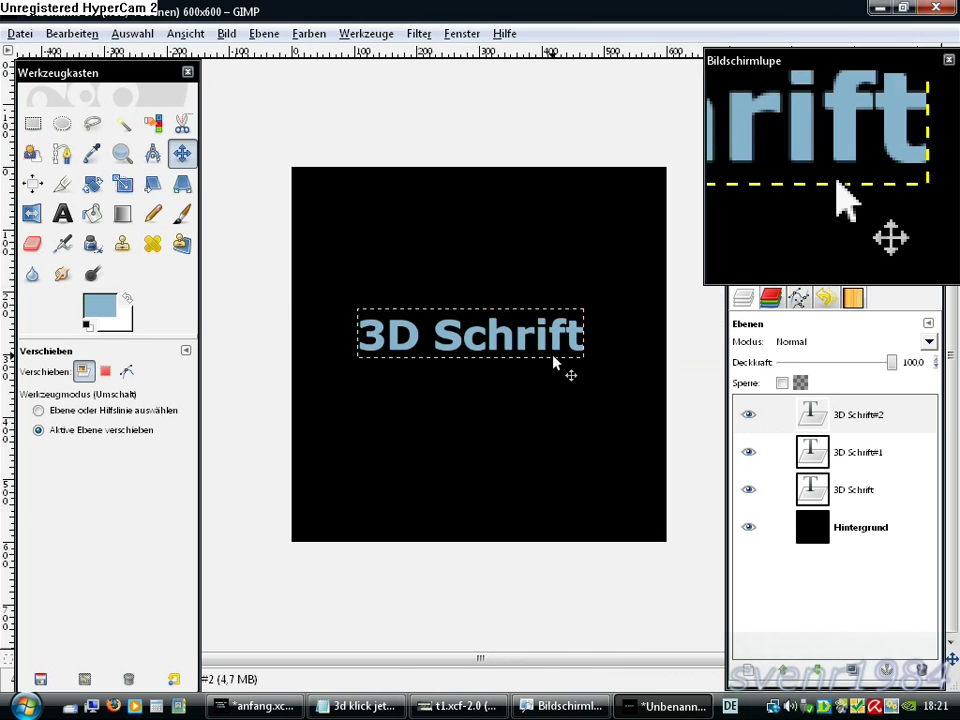
pyautogui.click(368, 706)
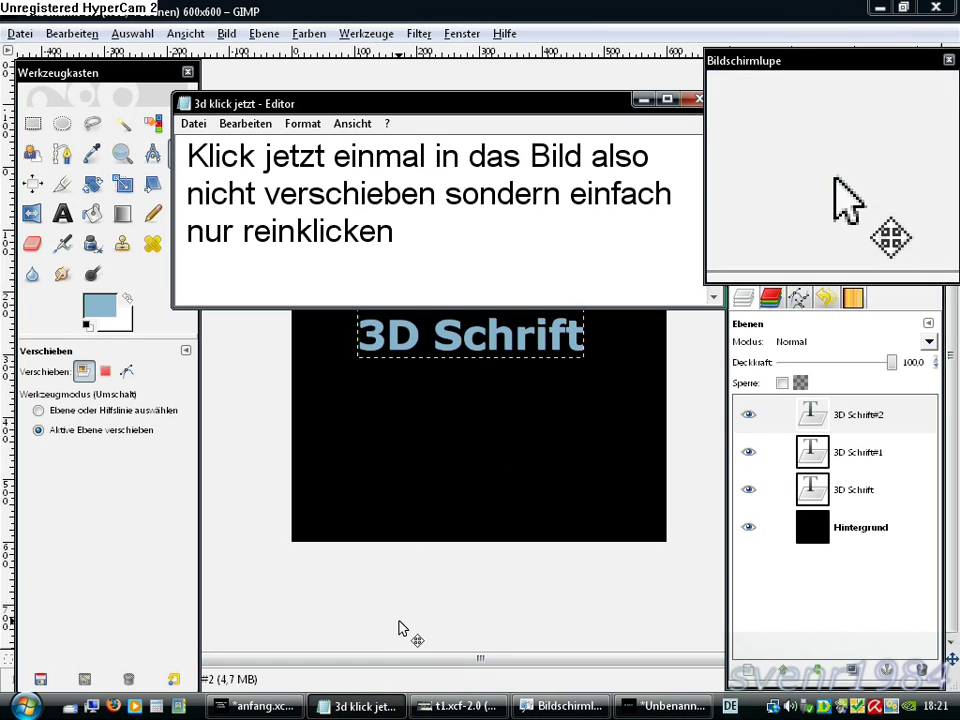
pyautogui.click(403, 455)
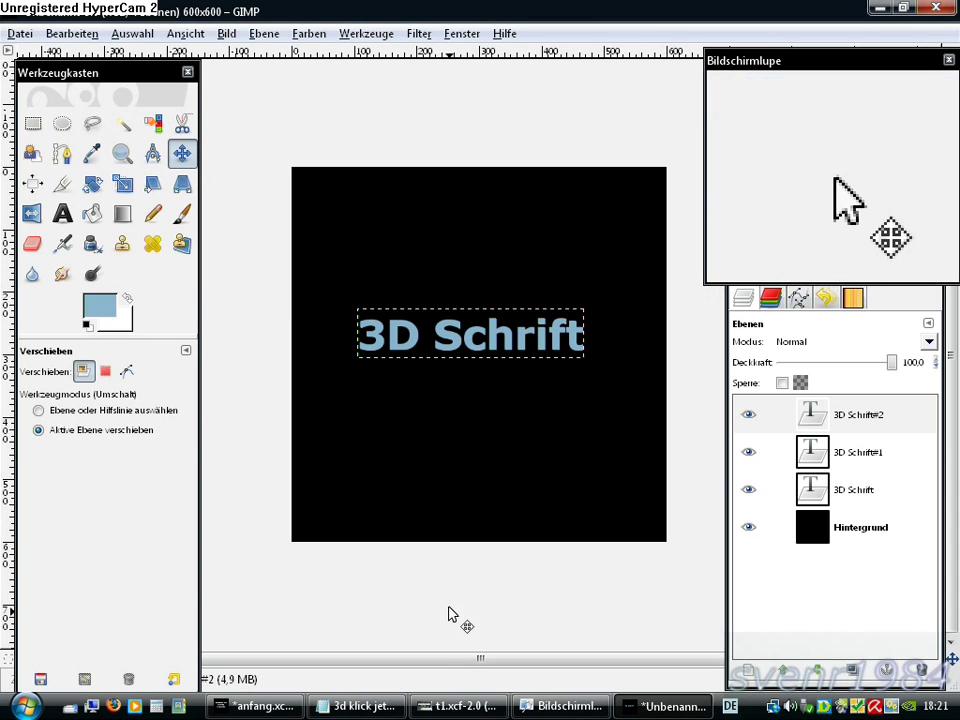
pyautogui.click(458, 706)
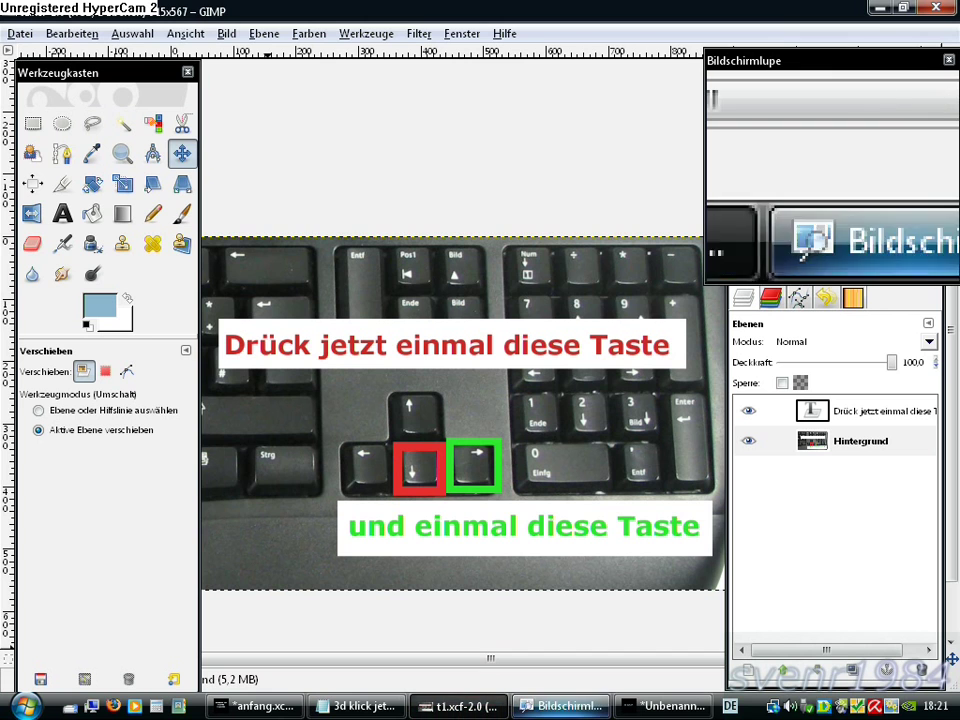
pyautogui.click(660, 706)
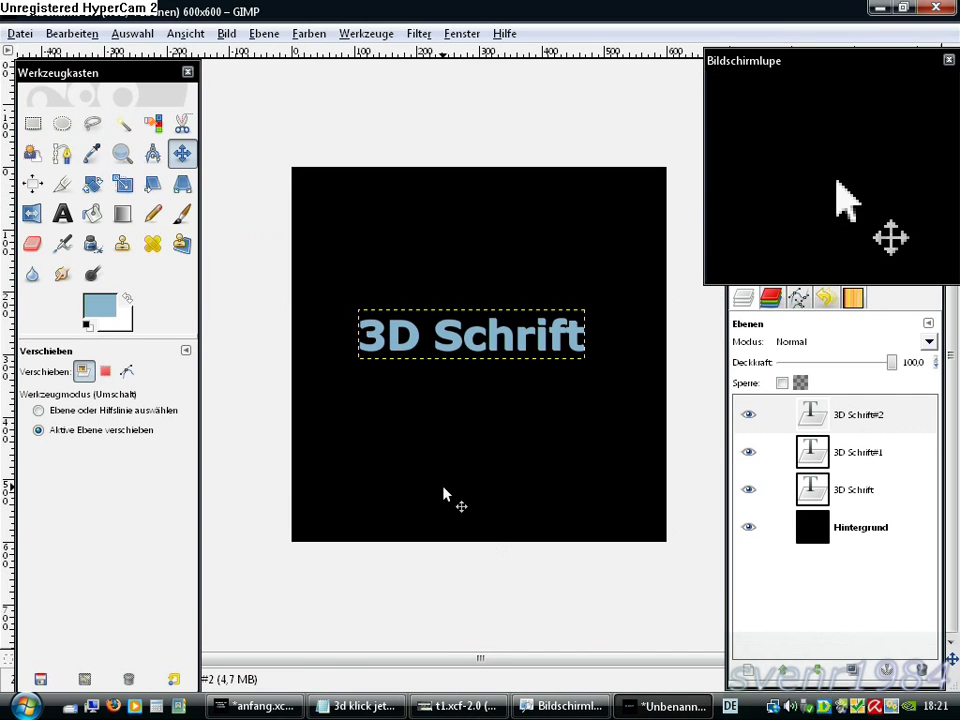
pyautogui.rightClick(391, 402)
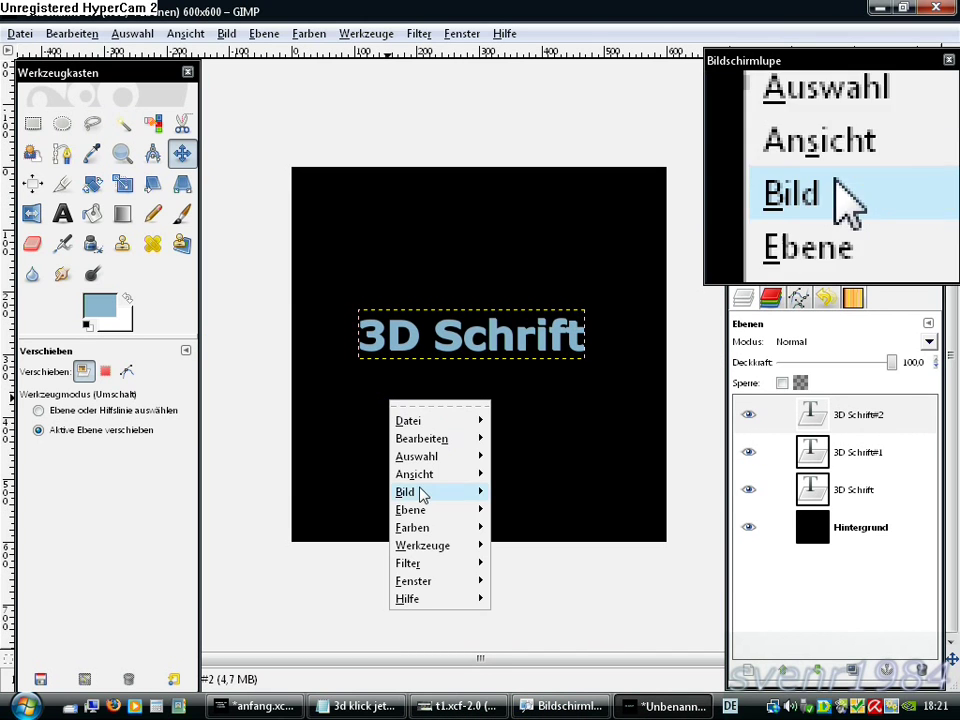
pyautogui.moveTo(425, 510)
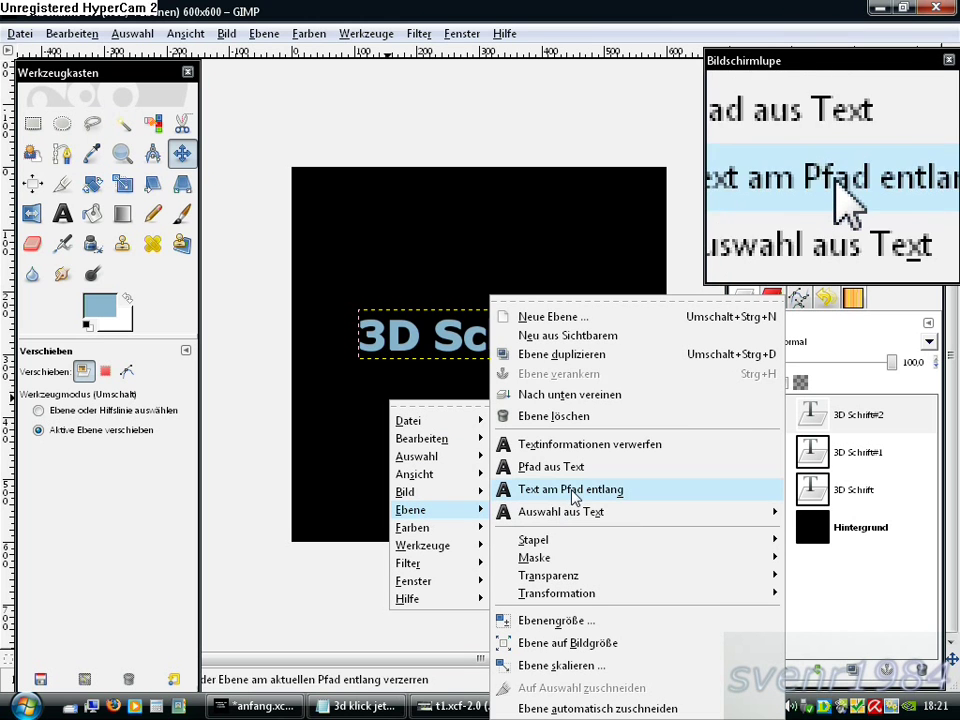
# Add duplicate text layers 3D Schrift#3 and 3D Schrift#4.
pyautogui.click(575, 356)
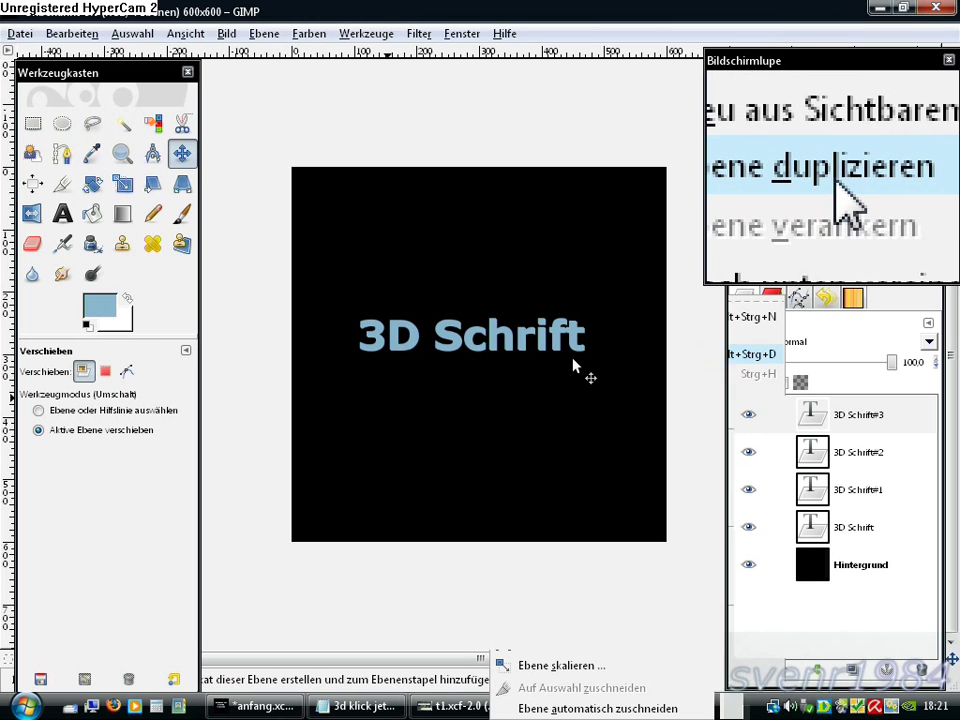
pyautogui.click(362, 705)
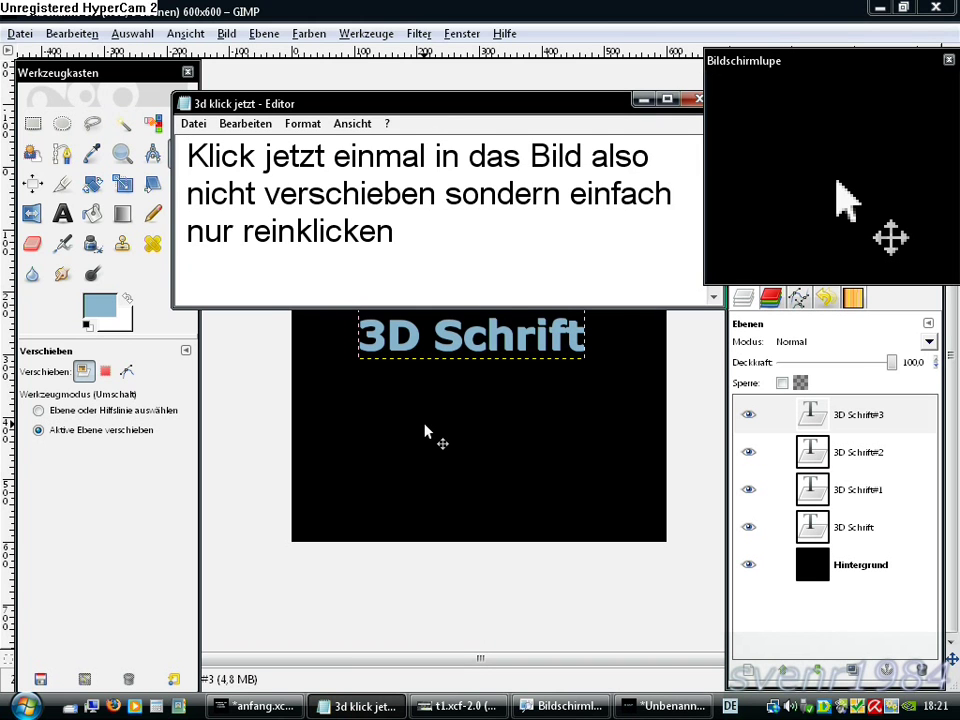
pyautogui.click(424, 432)
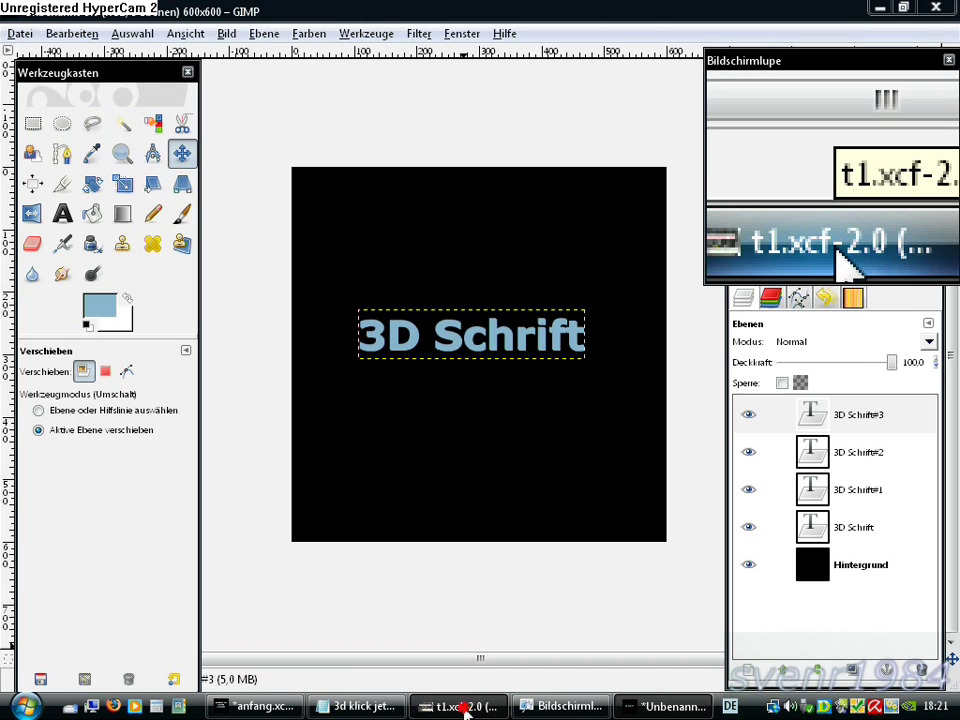
pyautogui.click(465, 707)
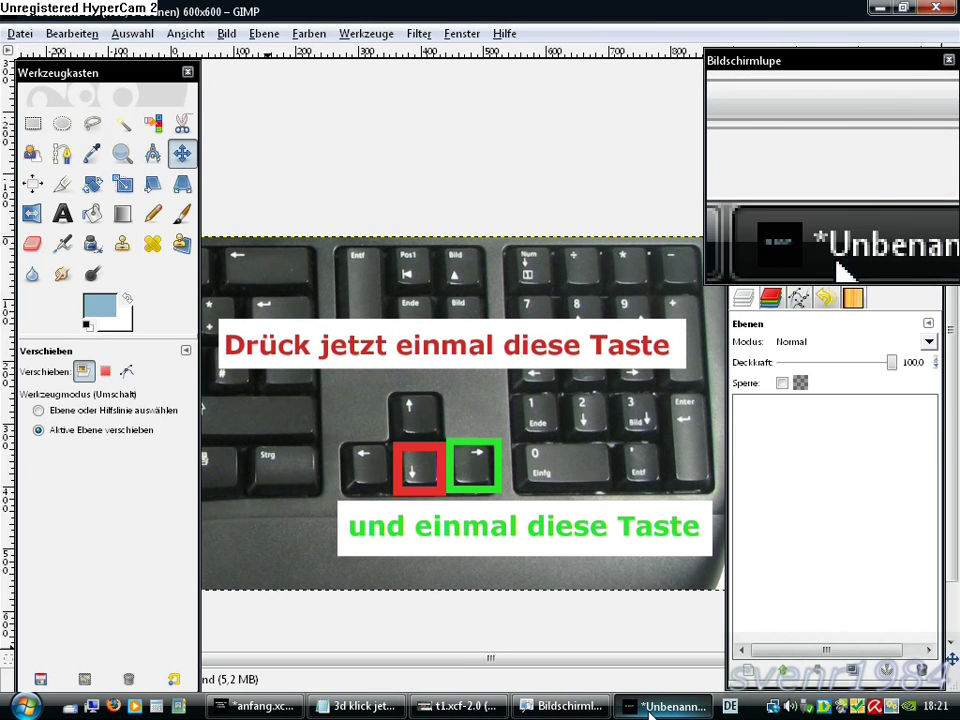
pyautogui.click(648, 708)
pyautogui.rightClick(396, 412)
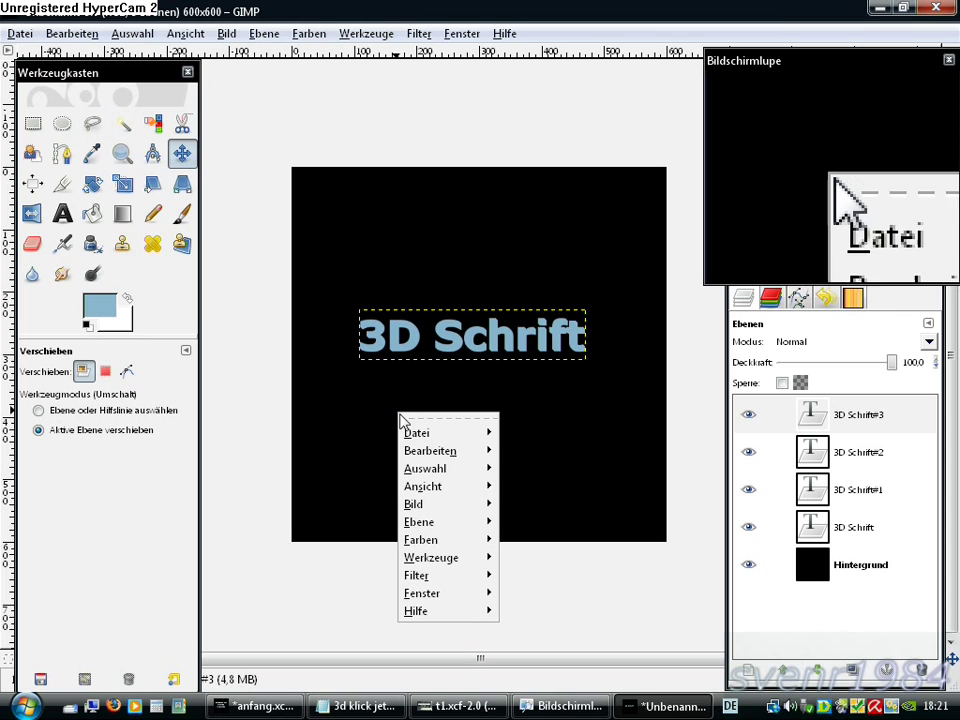
pyautogui.moveTo(420, 522)
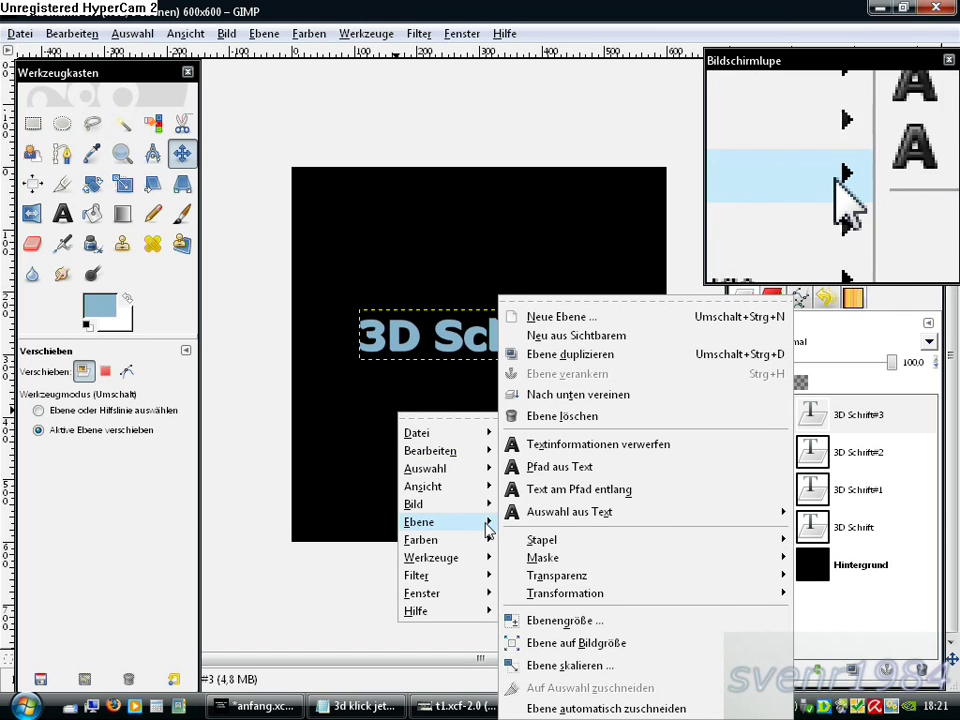
pyautogui.click(569, 356)
pyautogui.click(357, 712)
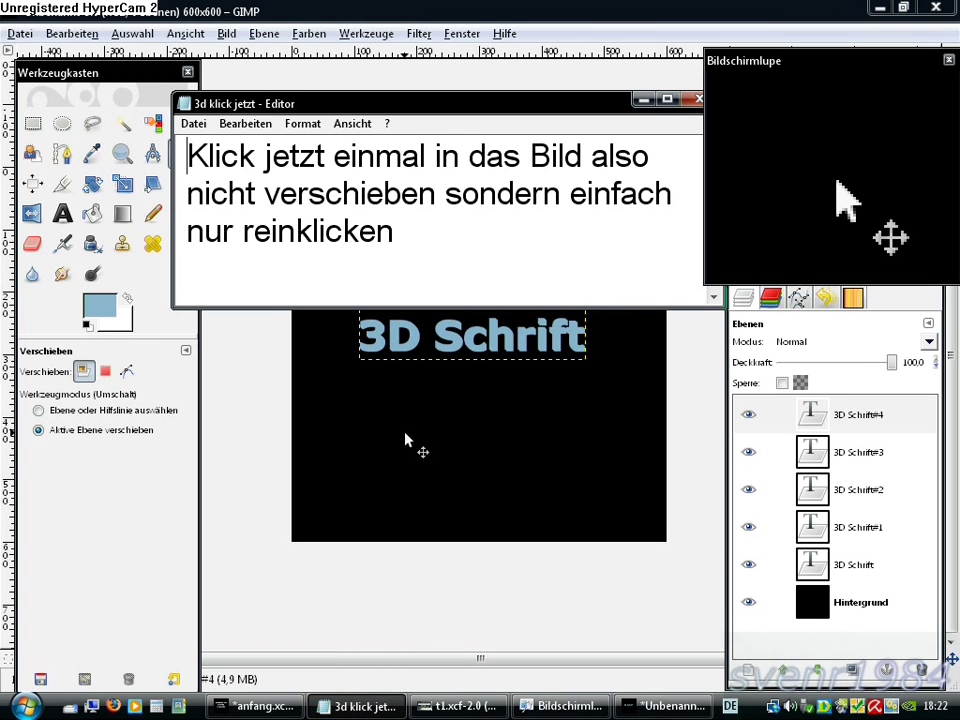
pyautogui.click(405, 440)
pyautogui.click(463, 707)
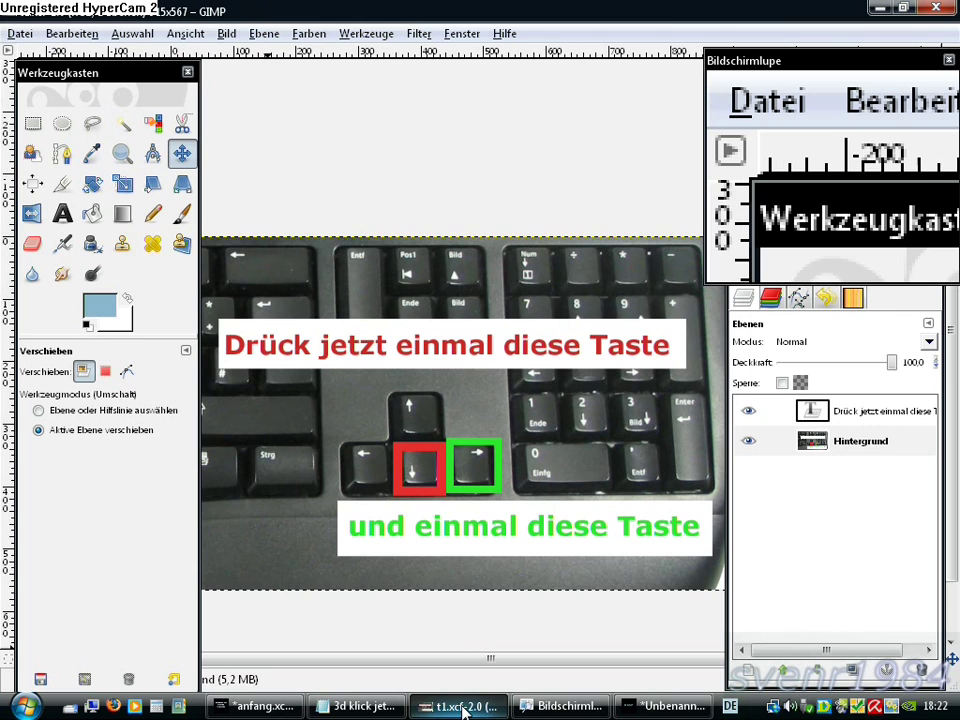
pyautogui.click(641, 708)
# Add duplicate text layers 3D Schrift#5 and 3D Schrift#6.
pyautogui.rightClick(378, 408)
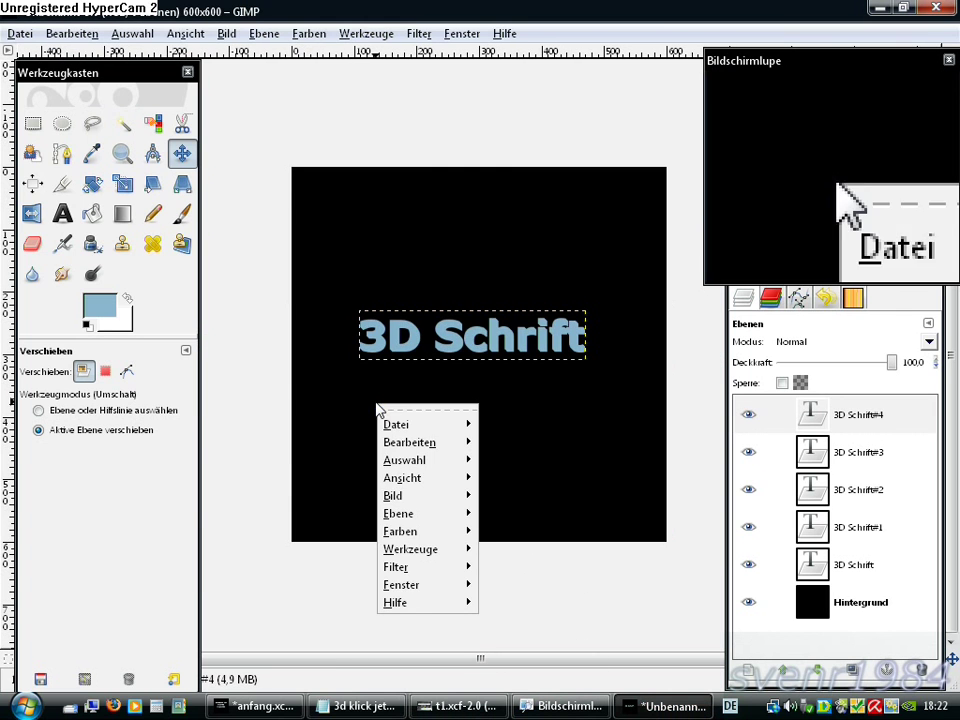
pyautogui.moveTo(420, 513)
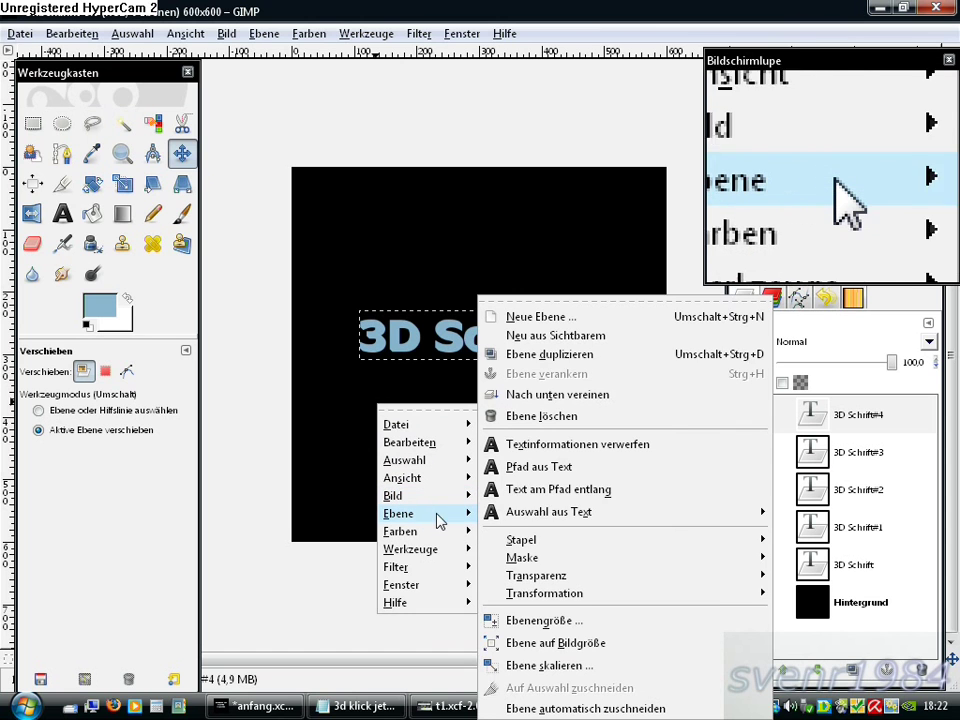
pyautogui.click(546, 357)
pyautogui.click(367, 704)
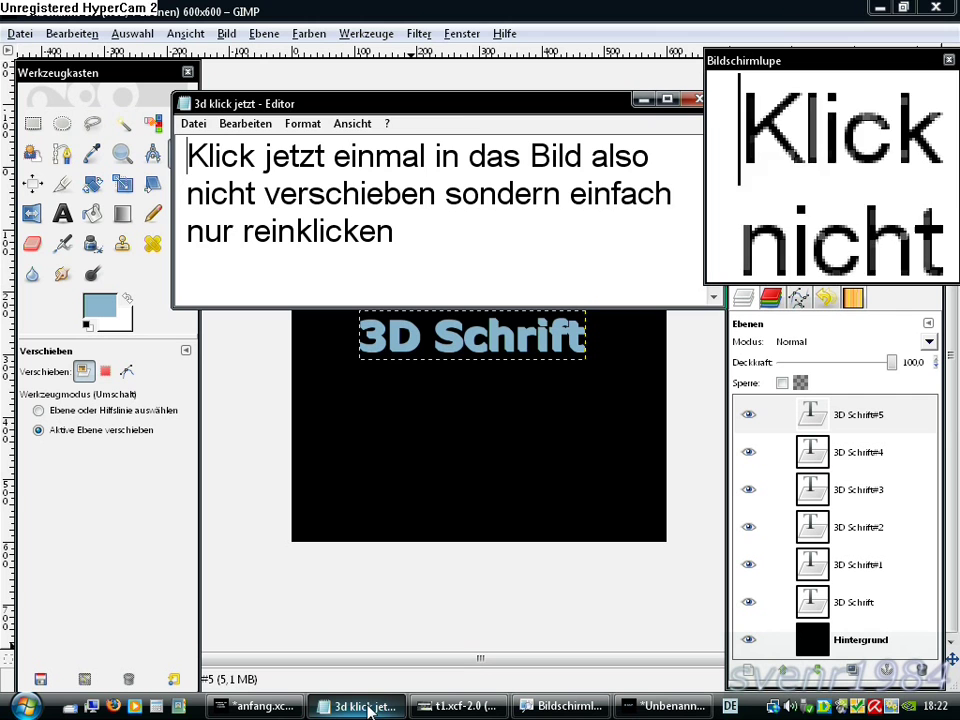
pyautogui.click(425, 441)
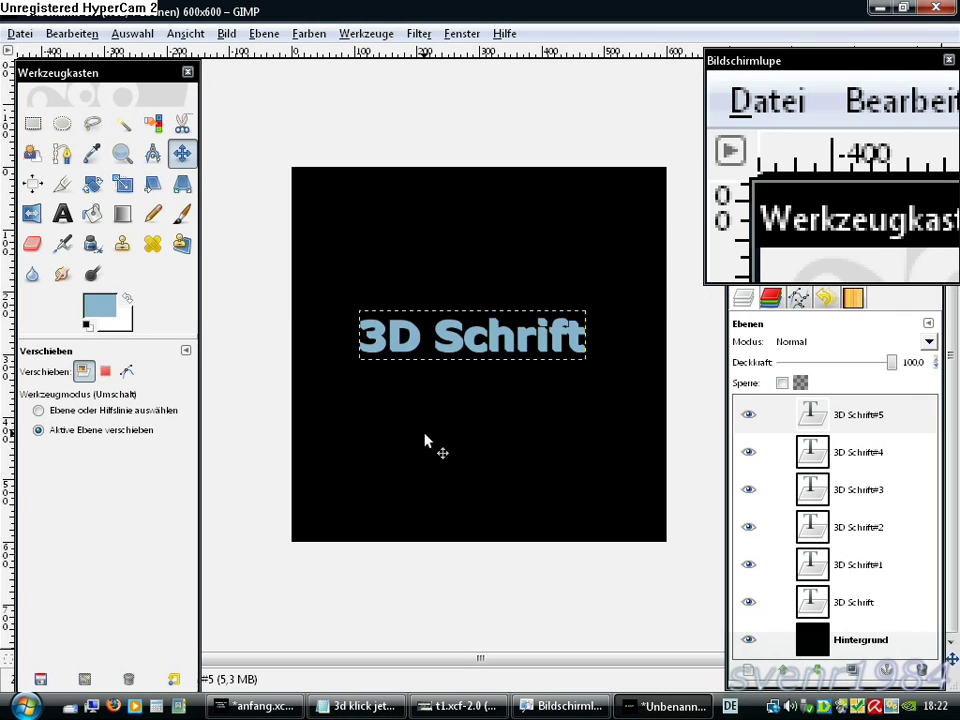
pyautogui.click(463, 708)
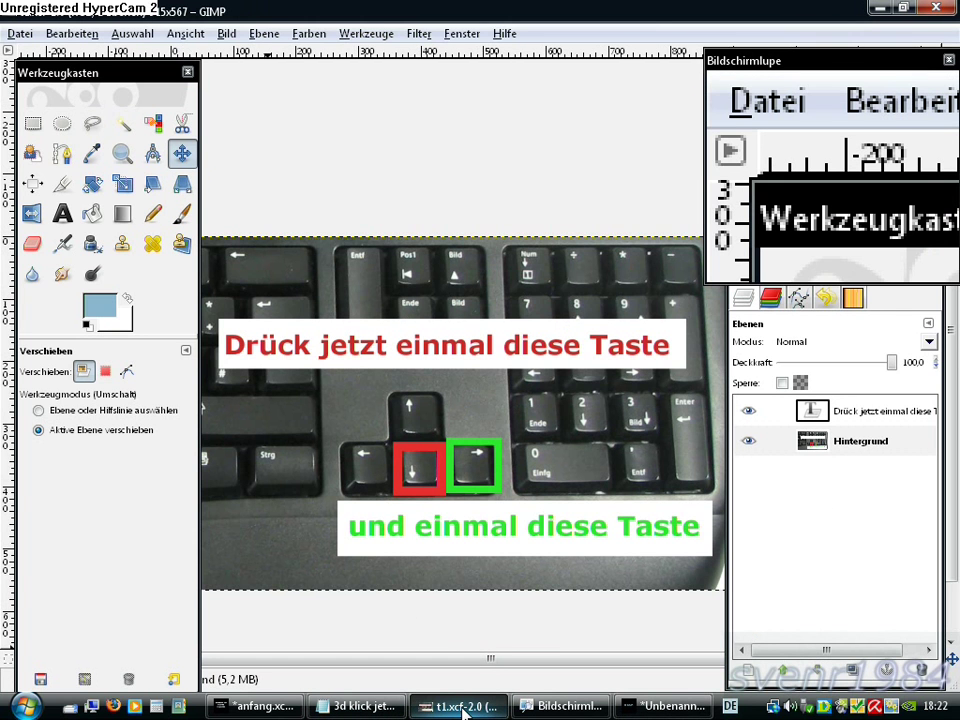
pyautogui.click(665, 706)
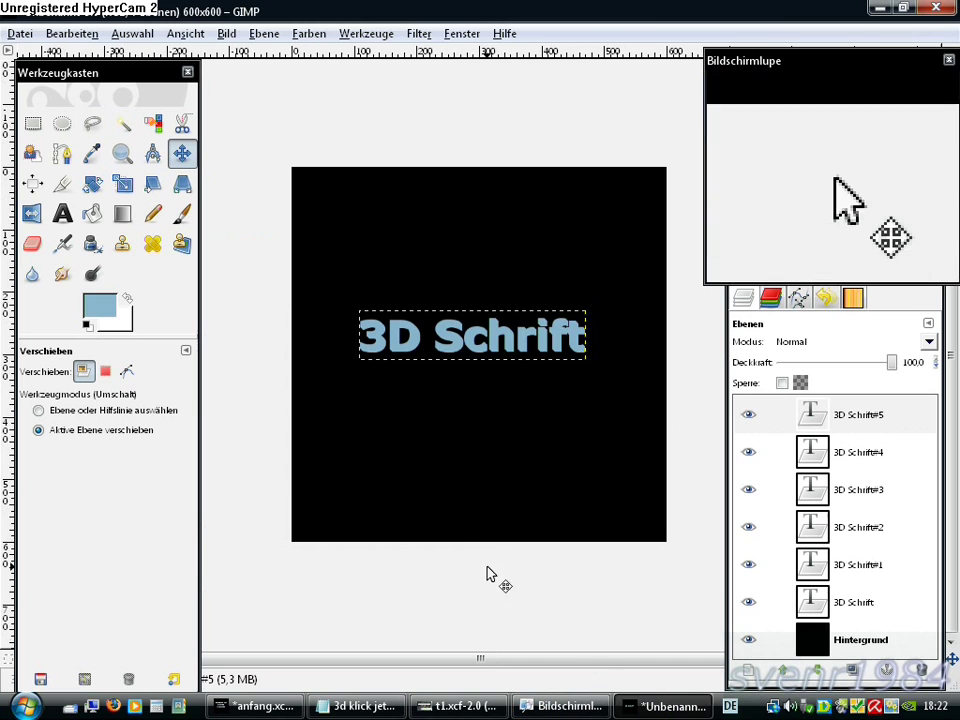
pyautogui.rightClick(394, 410)
pyautogui.moveTo(413, 516)
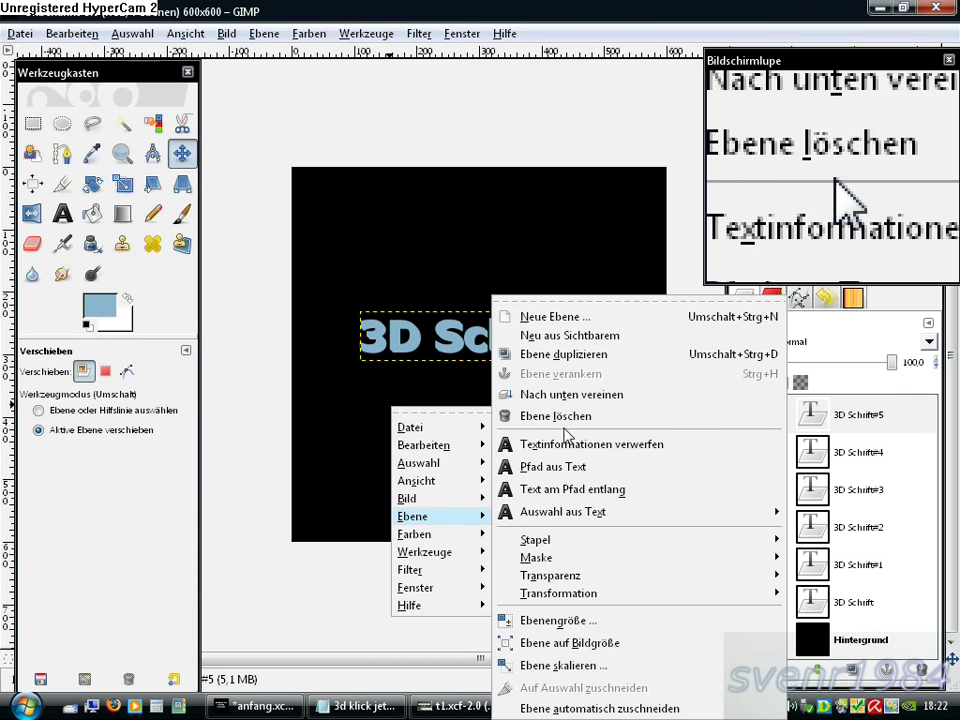
pyautogui.click(570, 356)
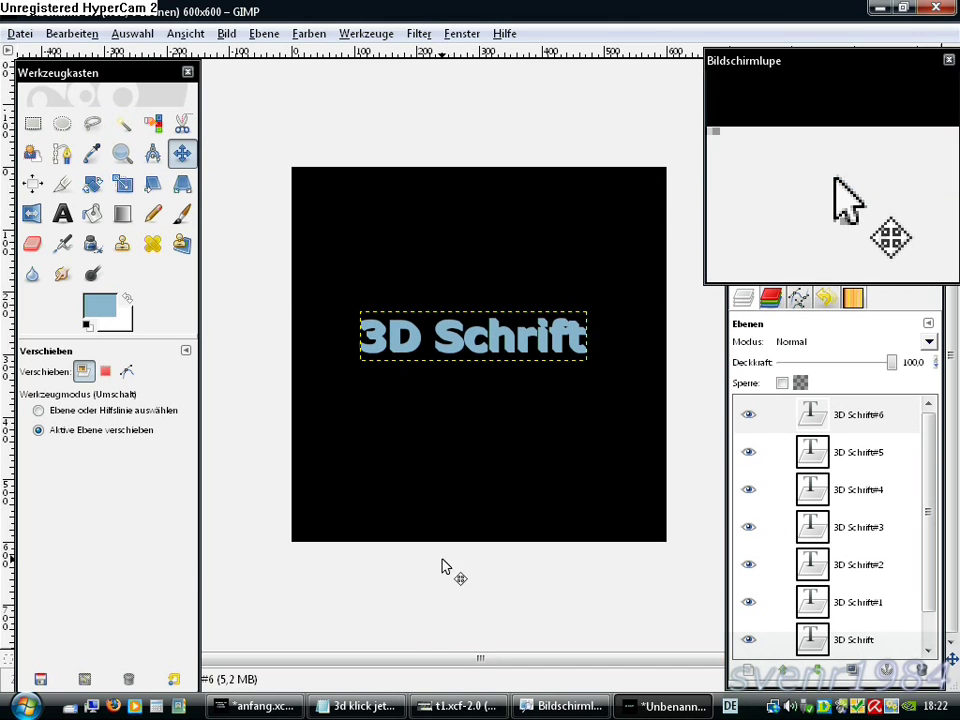
pyautogui.click(370, 706)
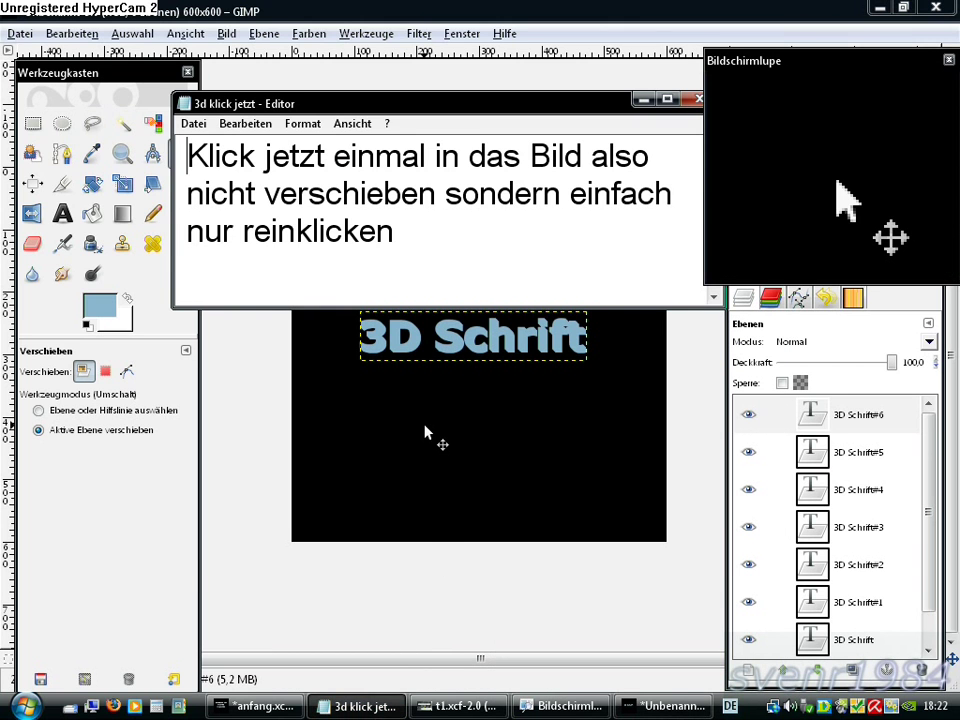
pyautogui.click(424, 432)
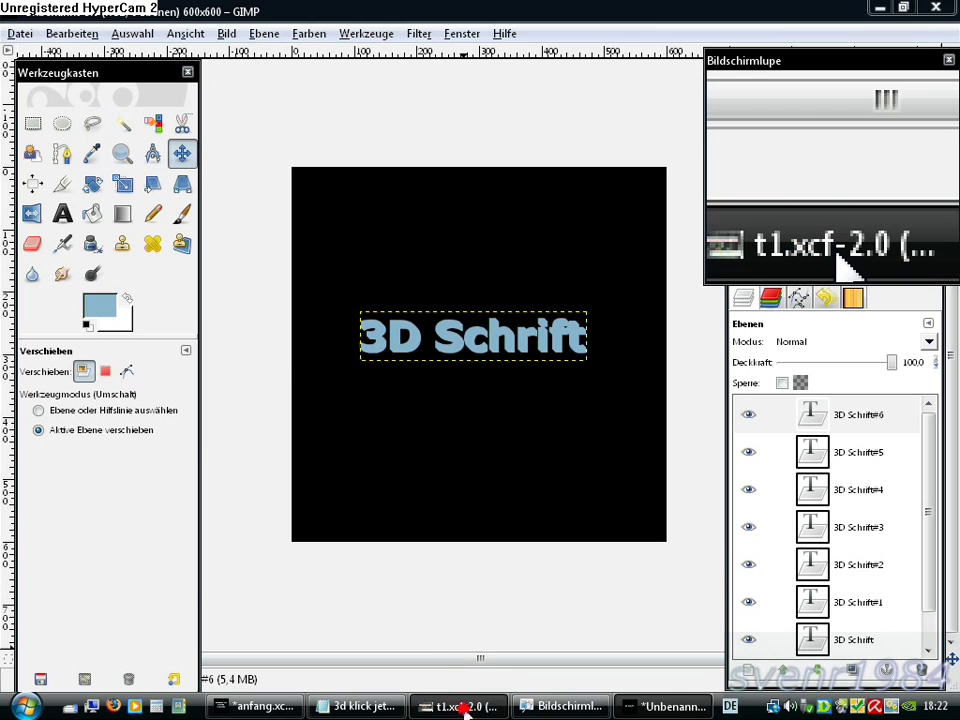
pyautogui.click(462, 708)
# Select the 3D Schrift#6 lettering with Auswahl aus Alphakanal.
pyautogui.click(662, 706)
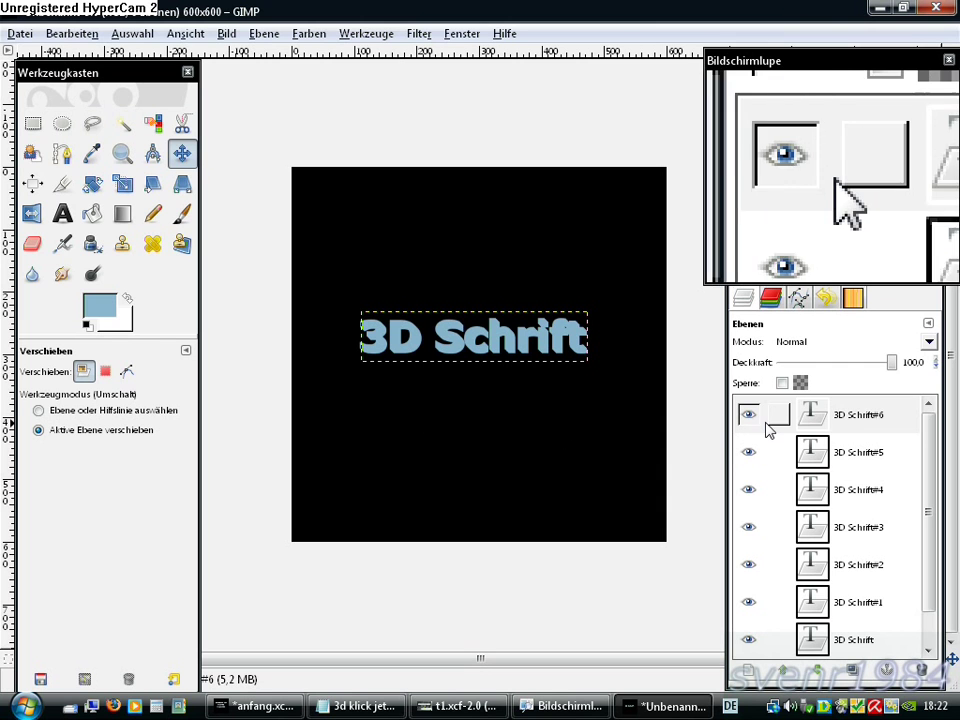
pyautogui.click(855, 426)
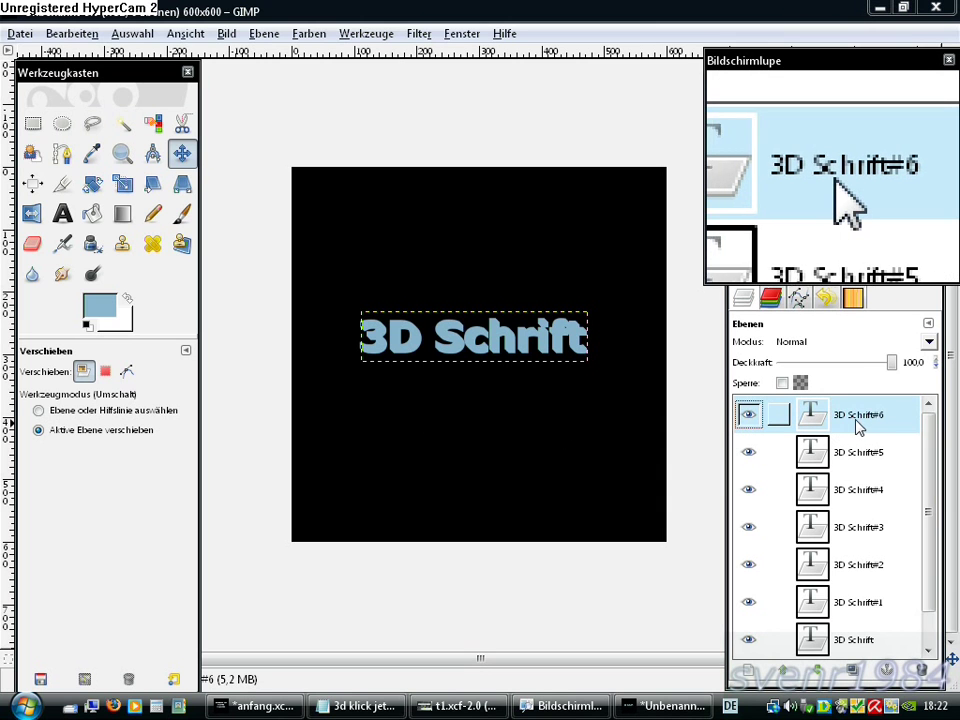
pyautogui.rightClick(819, 420)
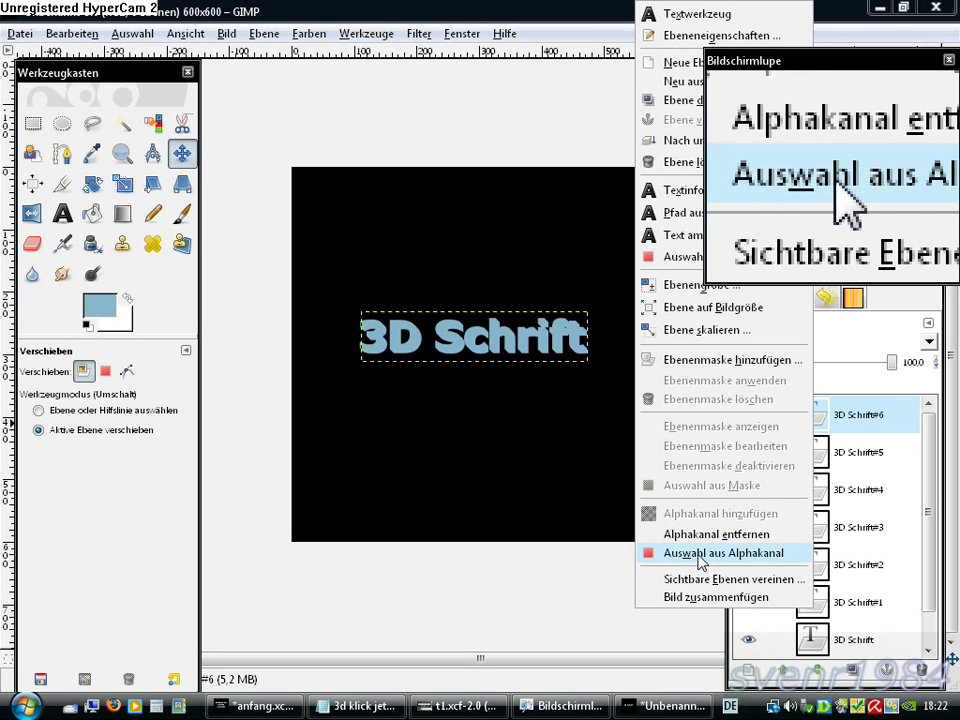
pyautogui.click(750, 555)
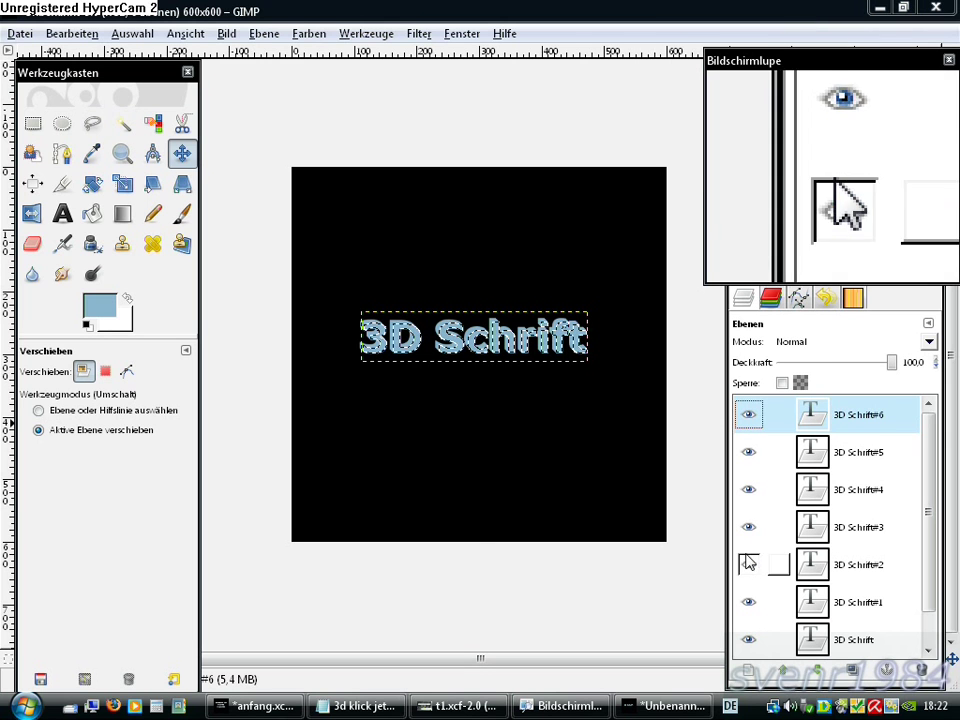
# Add a transparent layer named vg above 3D Schrift#6.
pyautogui.rightClick(377, 421)
pyautogui.moveTo(400, 525)
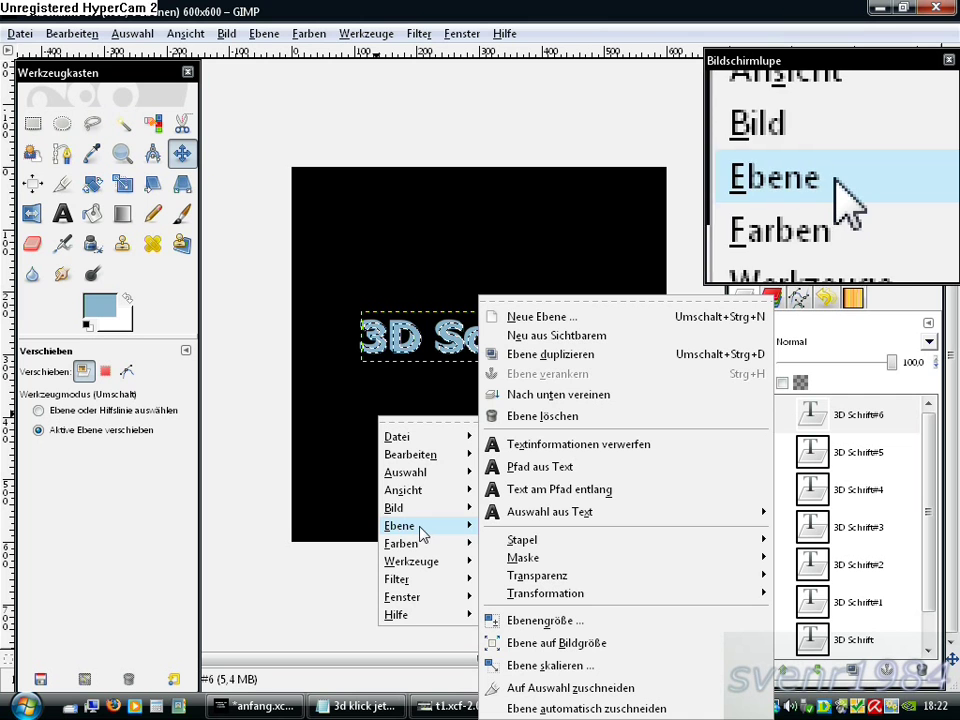
pyautogui.click(544, 318)
pyautogui.write('vg')
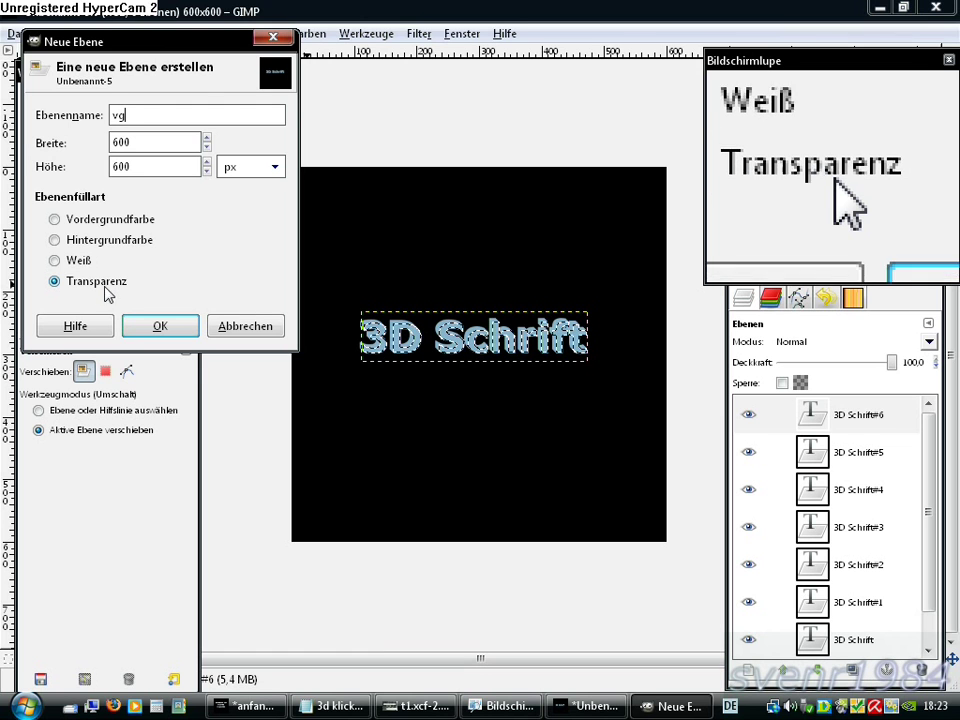
pyautogui.click(156, 326)
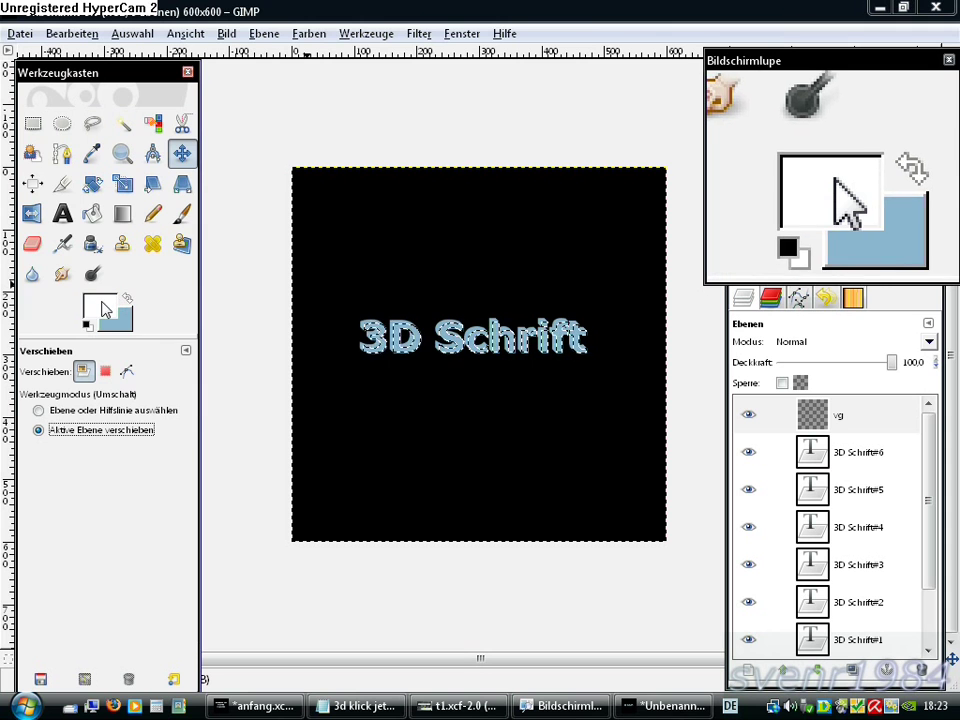
# With Bucket Fill active, shrink the vg layer's letter selection by 1 pixel (Auswahl > Verkleinern).
pyautogui.click(92, 216)
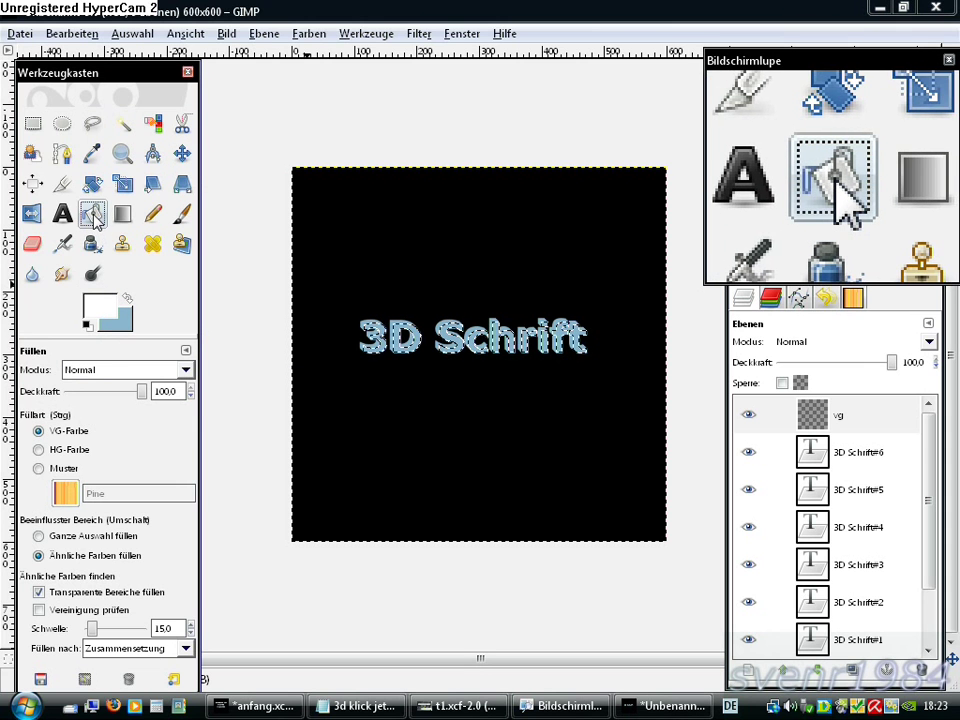
pyautogui.rightClick(323, 365)
pyautogui.moveTo(352, 417)
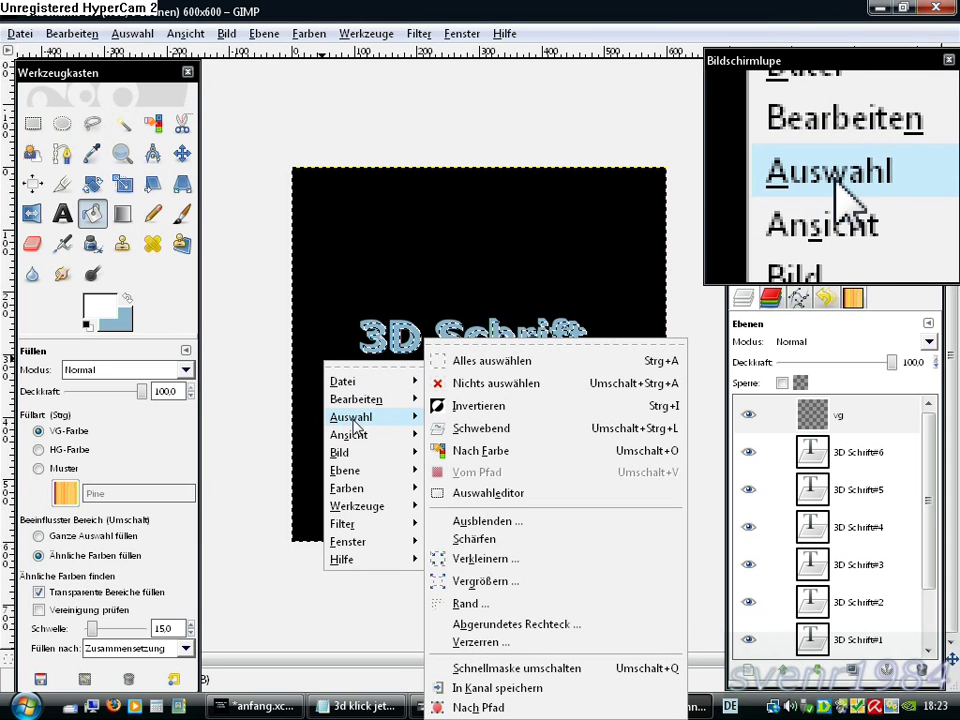
pyautogui.click(493, 561)
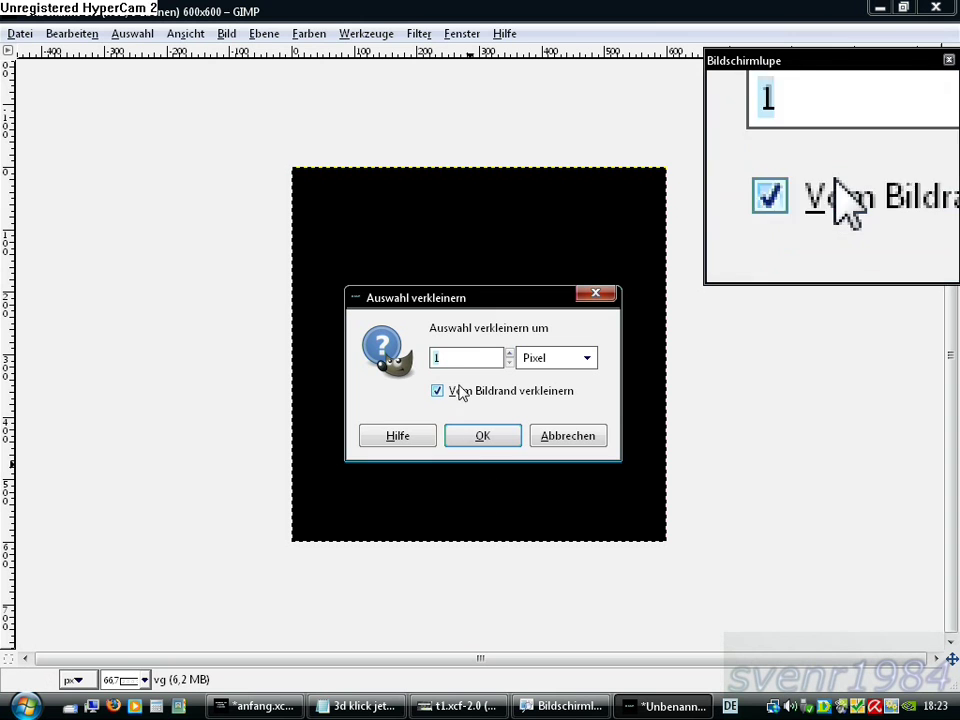
pyautogui.click(460, 433)
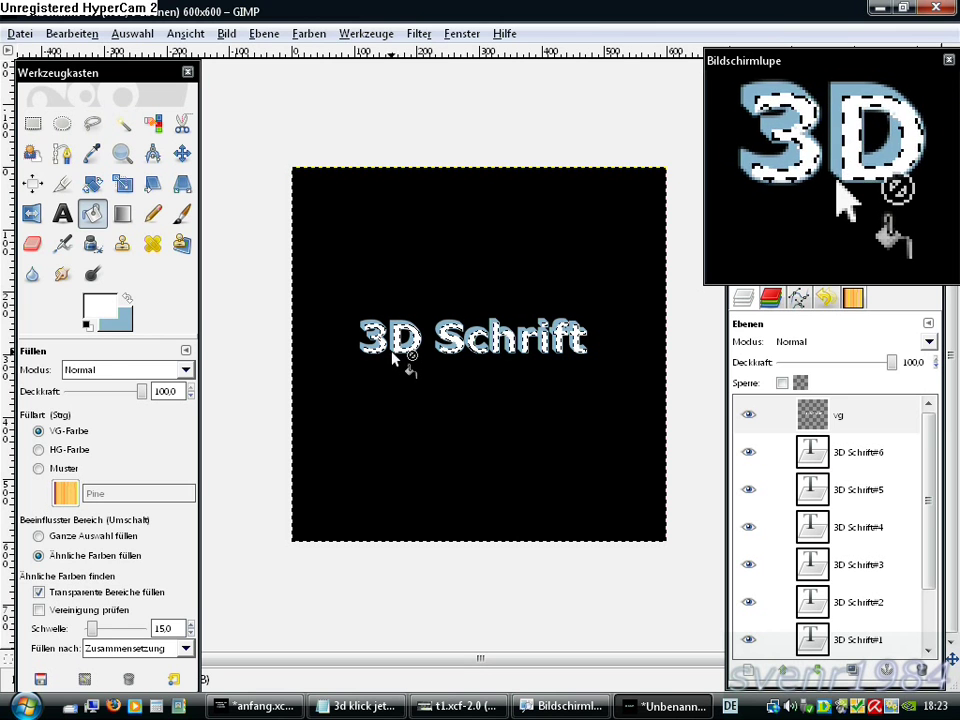
pyautogui.rightClick(457, 412)
pyautogui.moveTo(497, 464)
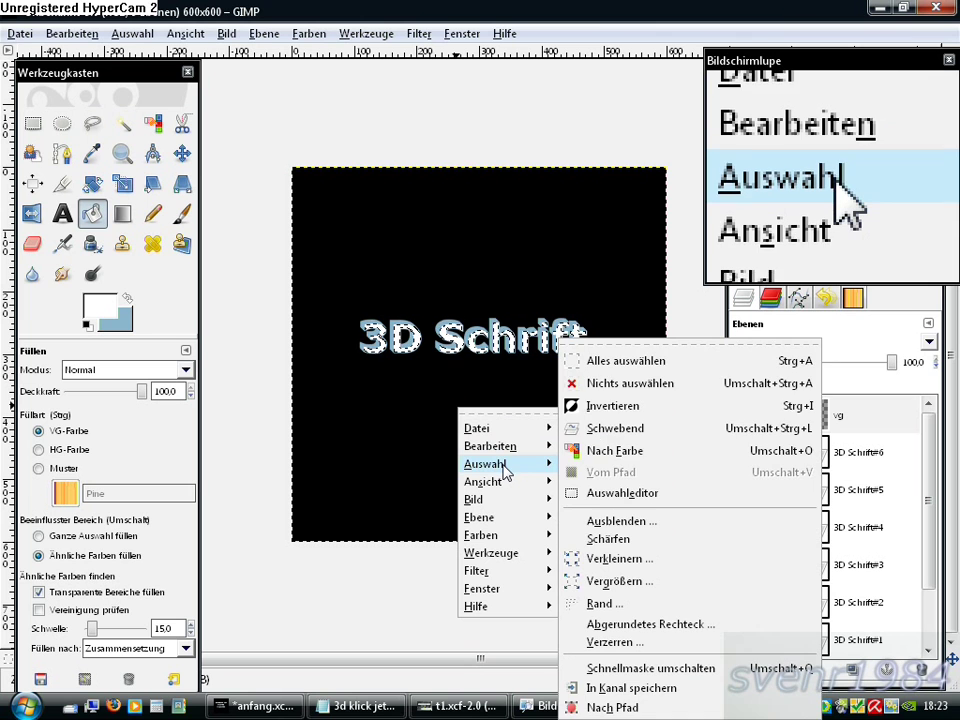
# Deselect everything and hide the black Hintergrund layer, leaving the lettering on transparency.
pyautogui.click(614, 386)
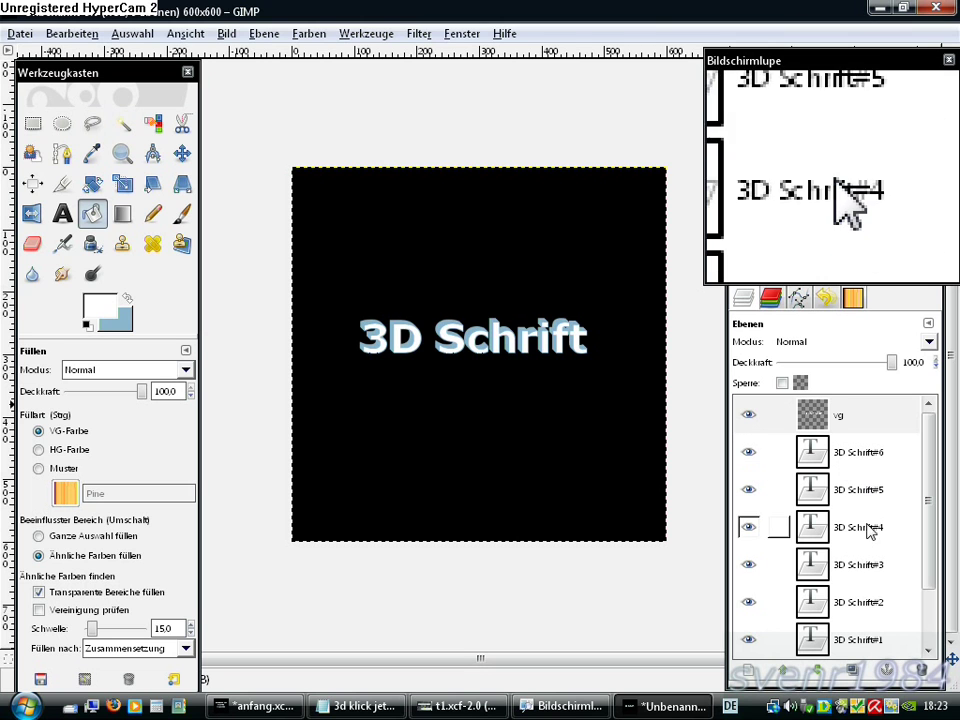
pyautogui.scroll(-1, 873, 640)
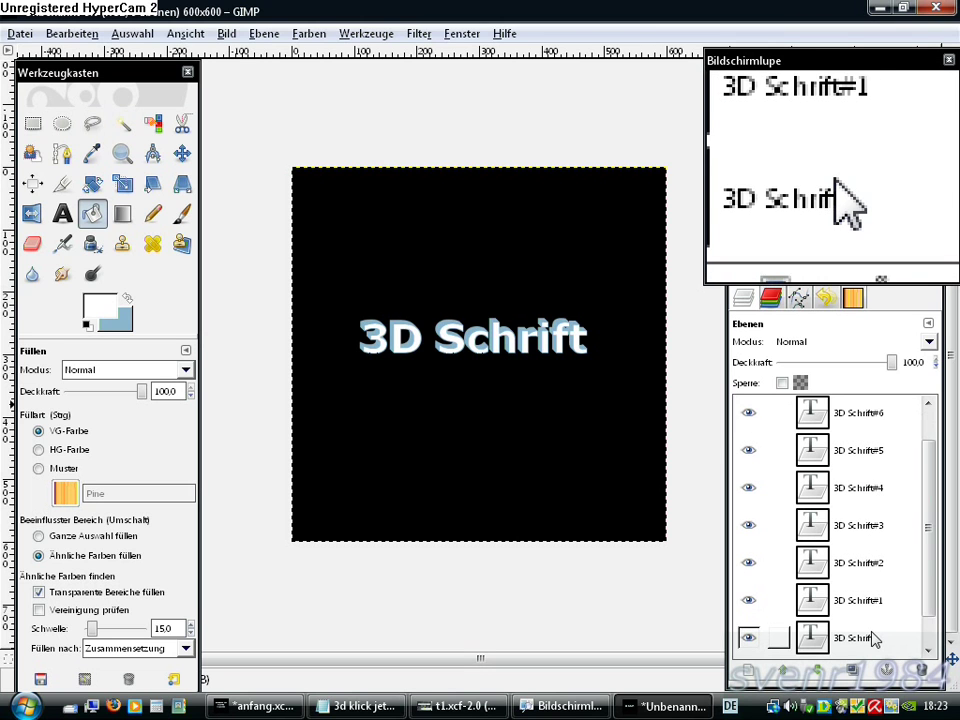
pyautogui.scroll(-1, 873, 640)
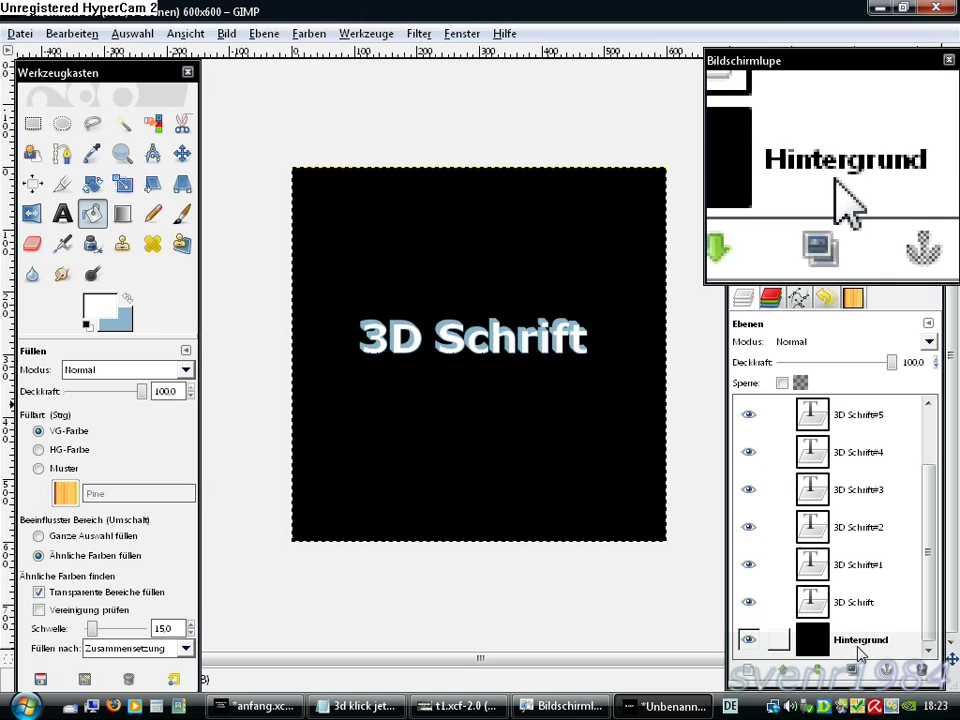
pyautogui.click(749, 641)
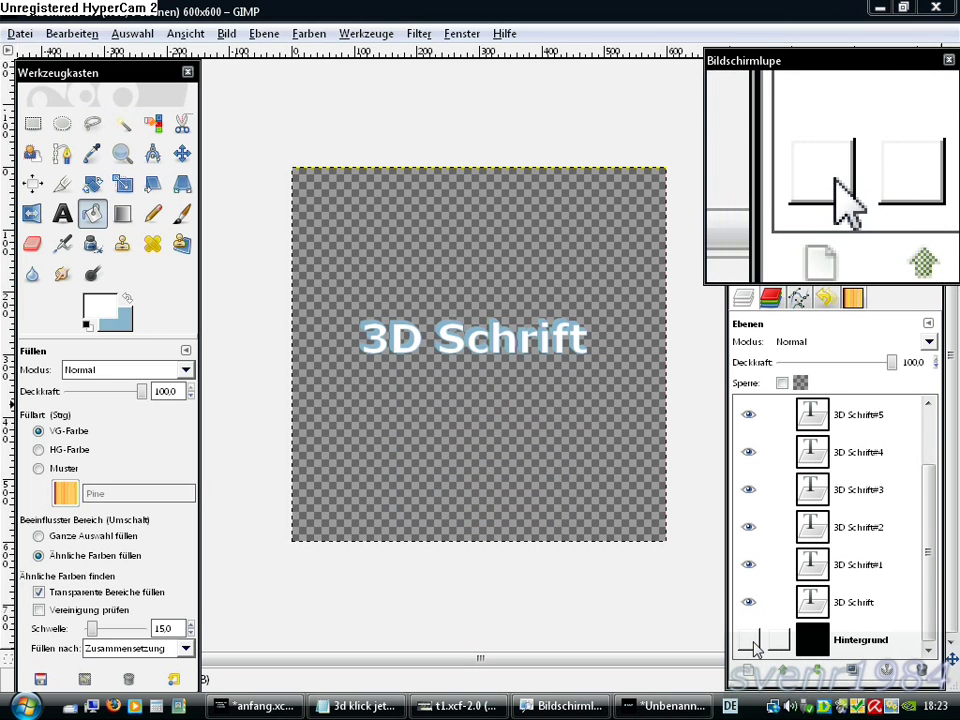
# Merge the visible layers into one 3D Schrift layer, keeping Nach Bedarf erweitert.
pyautogui.rightClick(815, 610)
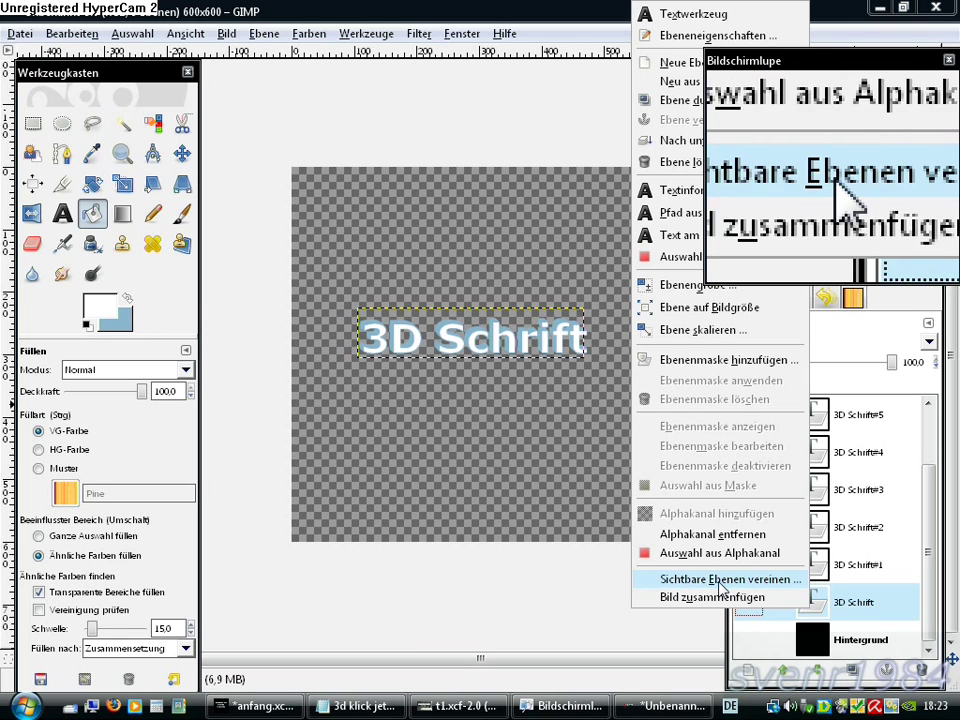
pyautogui.click(757, 588)
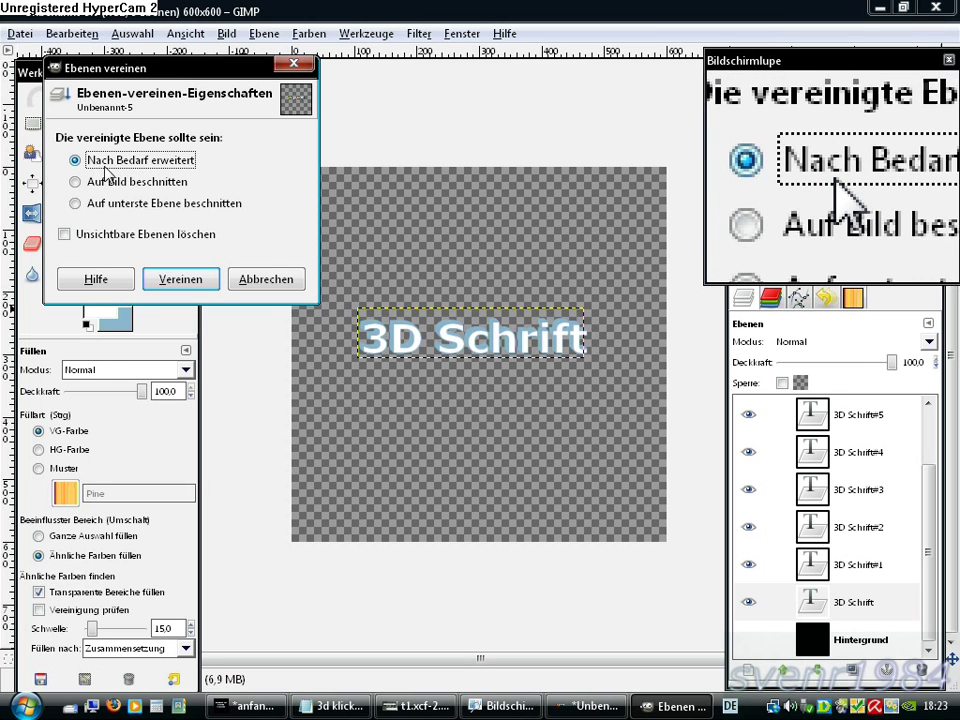
pyautogui.click(182, 279)
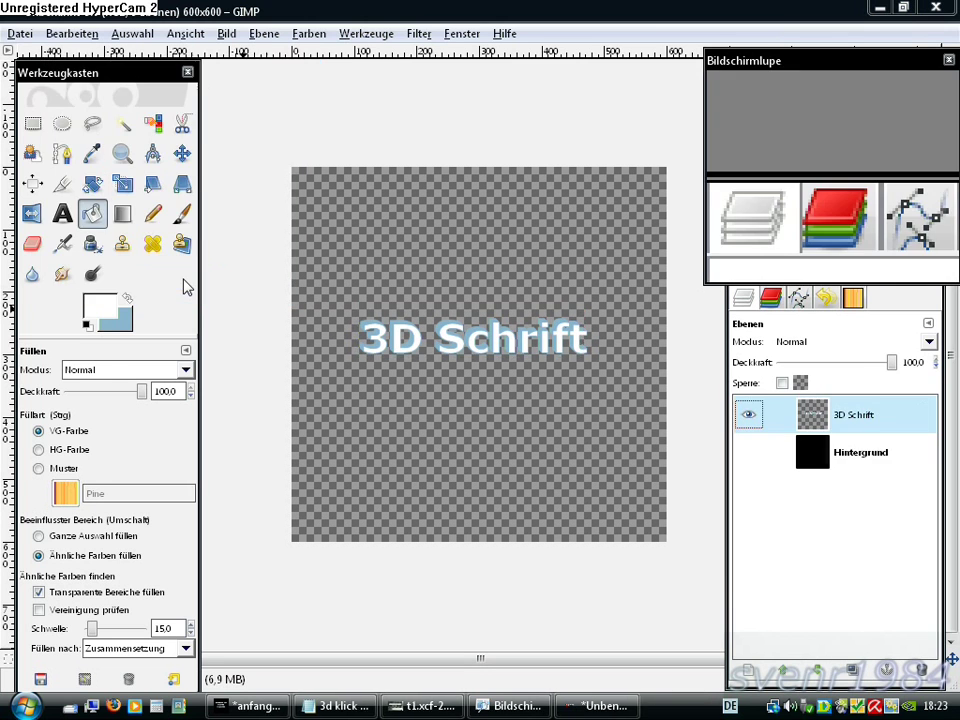
# Show the Hintergrund layer again and zoom in to check the lettering on black.
pyautogui.click(749, 452)
pyautogui.scroll(2, 453, 420)
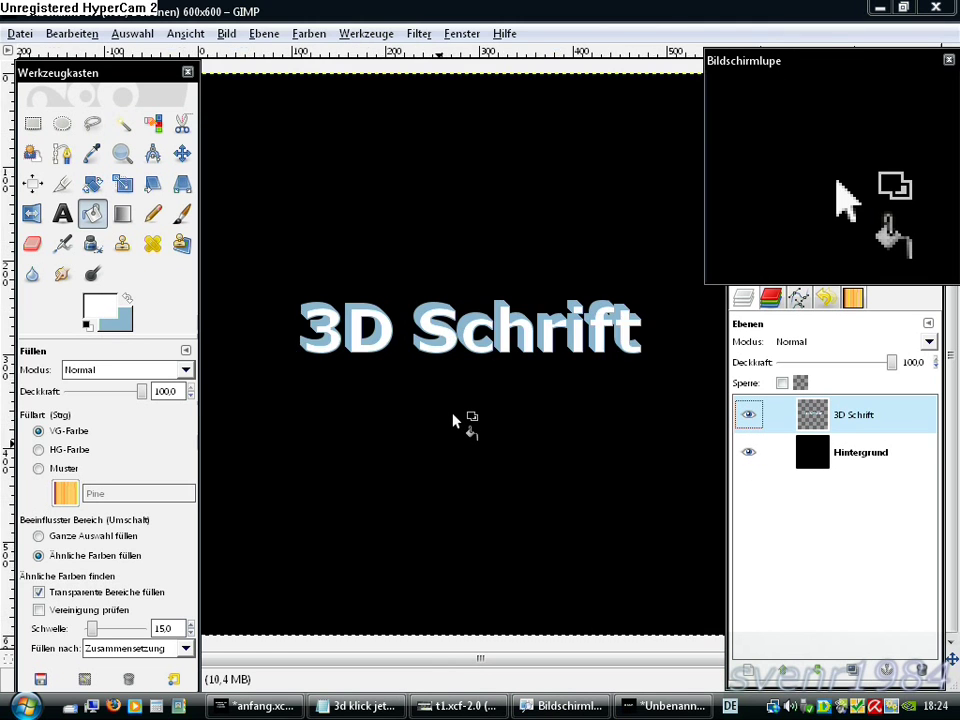
pyautogui.scroll(1, 453, 420)
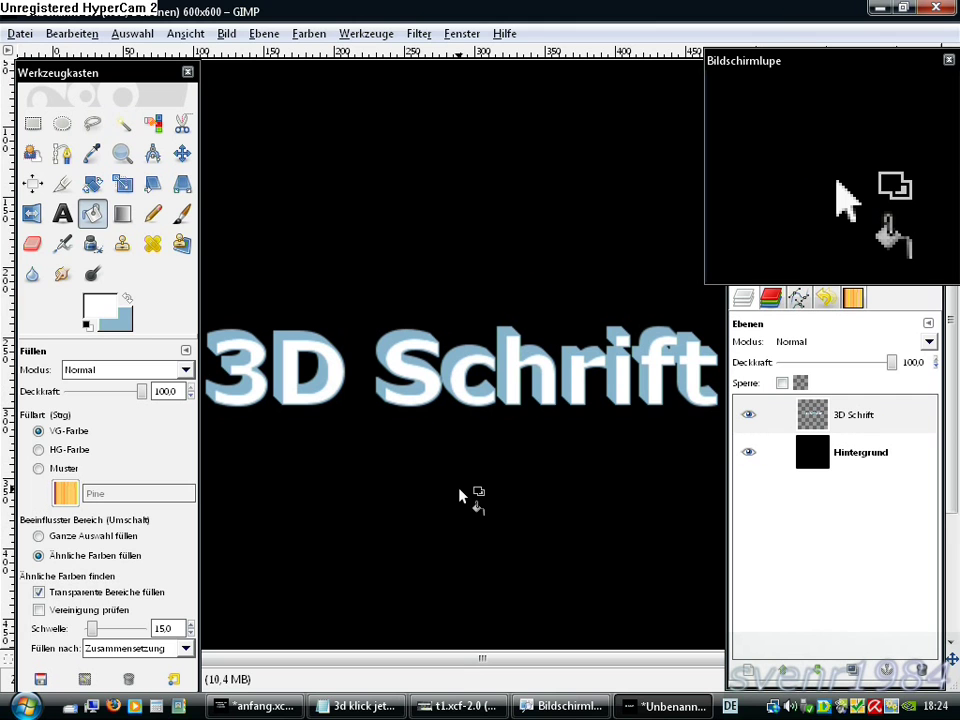